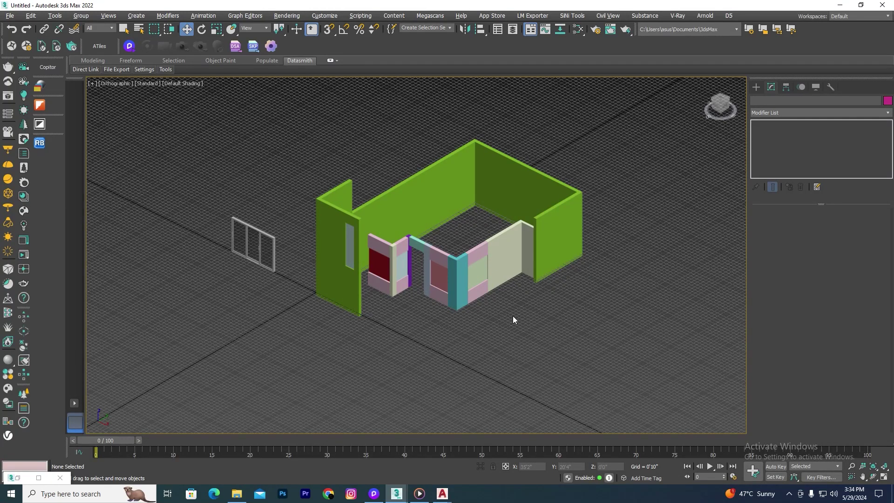
- Pick the door model as Plane001's Panelizer panel and set Align to Y
{"action": "left_click", "coordinate": [381, 265]}
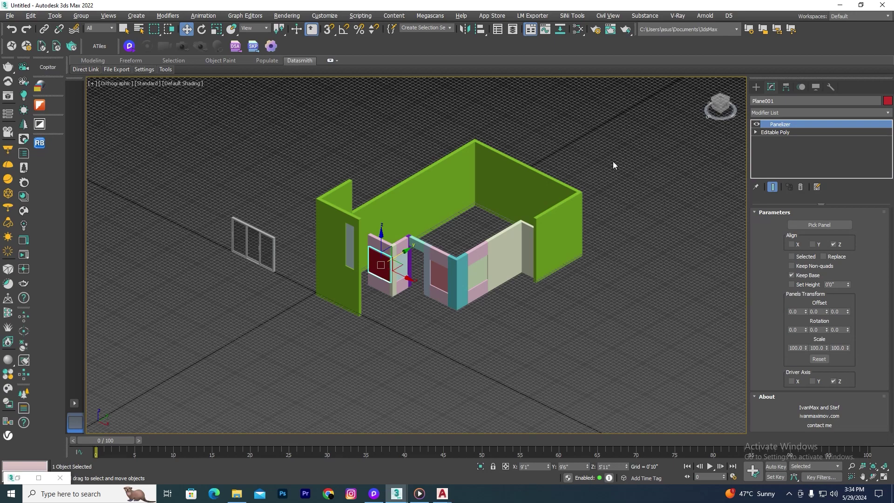
{"action": "middle_click_drag", "start_coordinate": [613, 163], "coordinate": [630, 184]}
{"action": "left_click", "coordinate": [819, 224]}
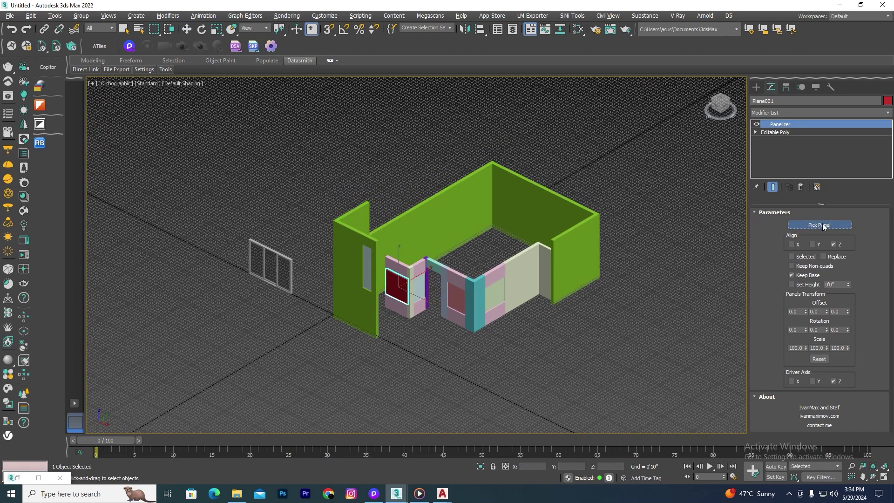
{"action": "scroll", "coordinate": [277, 274], "scroll_direction": "up", "scroll_amount": 3}
{"action": "scroll", "coordinate": [277, 274], "scroll_direction": "up", "scroll_amount": 2}
{"action": "left_click", "coordinate": [309, 235]}
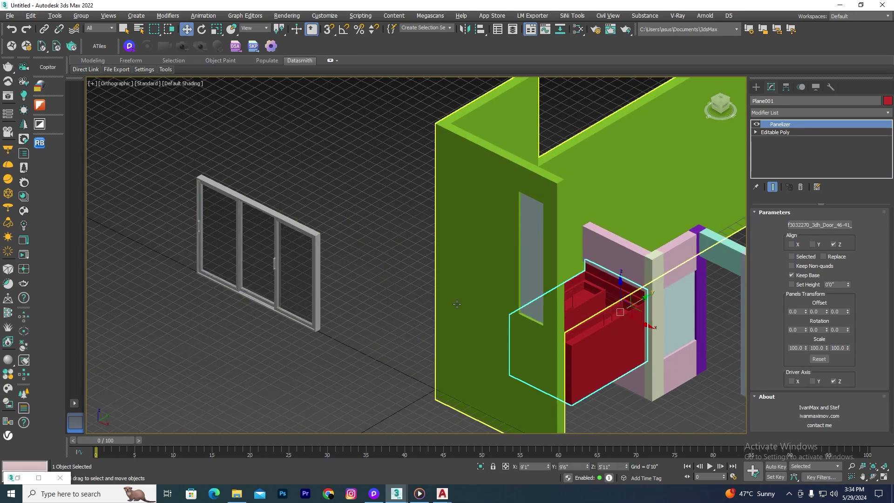
{"action": "middle_click_drag", "start_coordinate": [372, 254], "coordinate": [318, 213]}
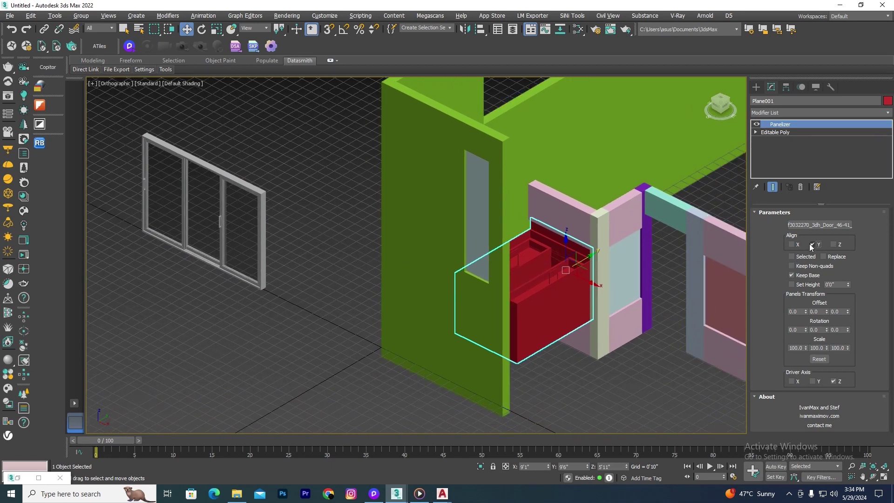
{"action": "left_click", "coordinate": [812, 244]}
{"action": "middle_click_drag", "start_coordinate": [497, 344], "coordinate": [445, 324]}
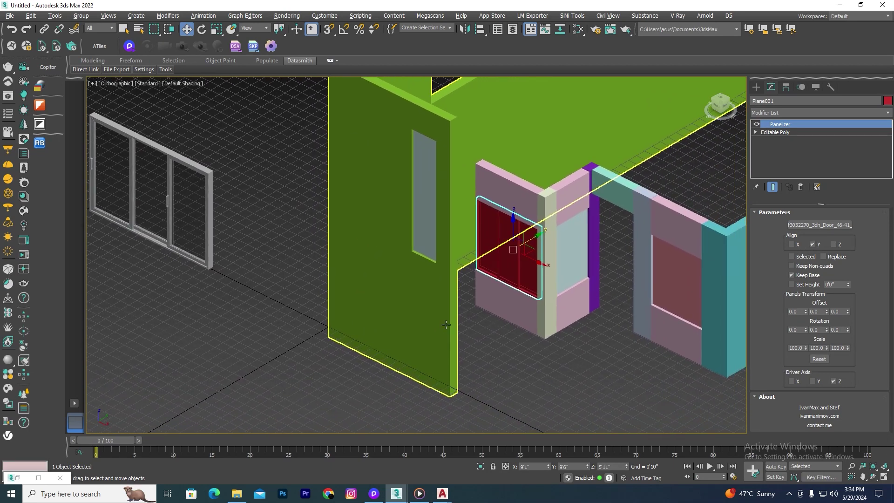
{"action": "middle_click_drag", "start_coordinate": [518, 347], "coordinate": [512, 345]}
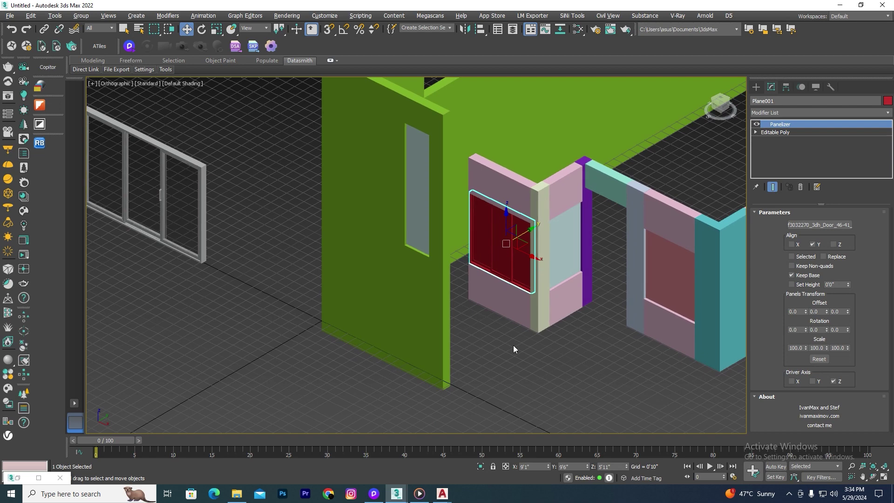
{"action": "middle_click_drag", "start_coordinate": [583, 360], "coordinate": [576, 359]}
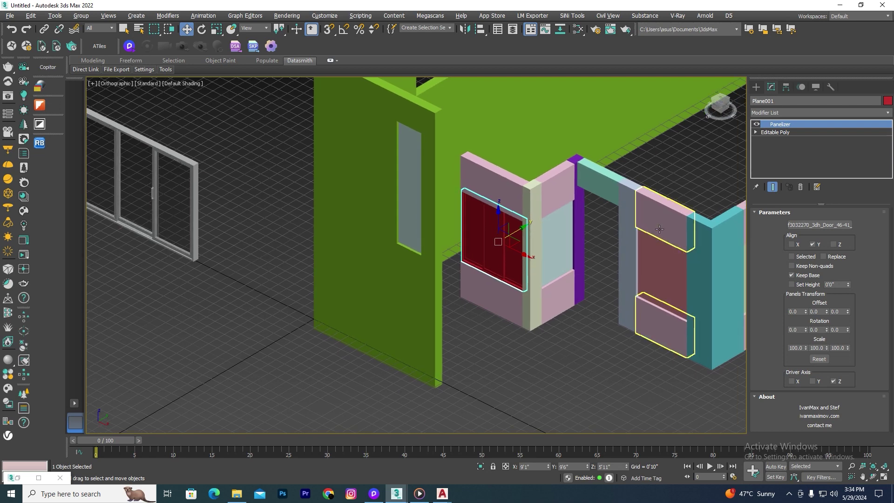
- Copy Plane001's Panelizer modifier and paste it onto the light-blue Plane002
{"action": "right_click", "coordinate": [788, 126]}
{"action": "left_click", "coordinate": [515, 259]}
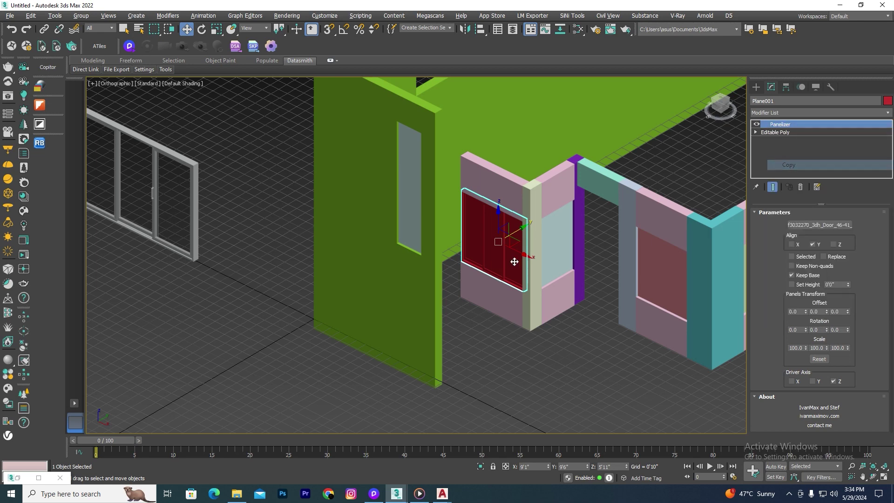
{"action": "left_click", "coordinate": [557, 235]}
{"action": "right_click", "coordinate": [780, 124]}
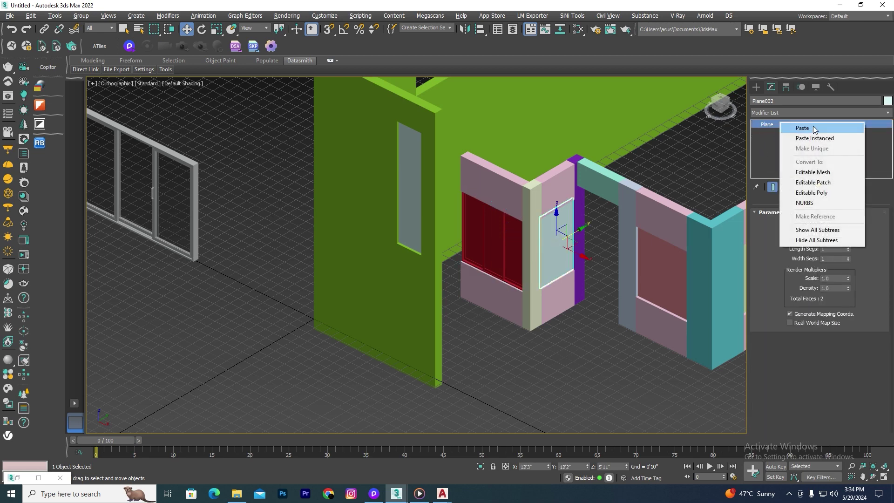
{"action": "left_click", "coordinate": [792, 156]}
{"action": "middle_click_drag", "start_coordinate": [594, 338], "coordinate": [582, 333]}
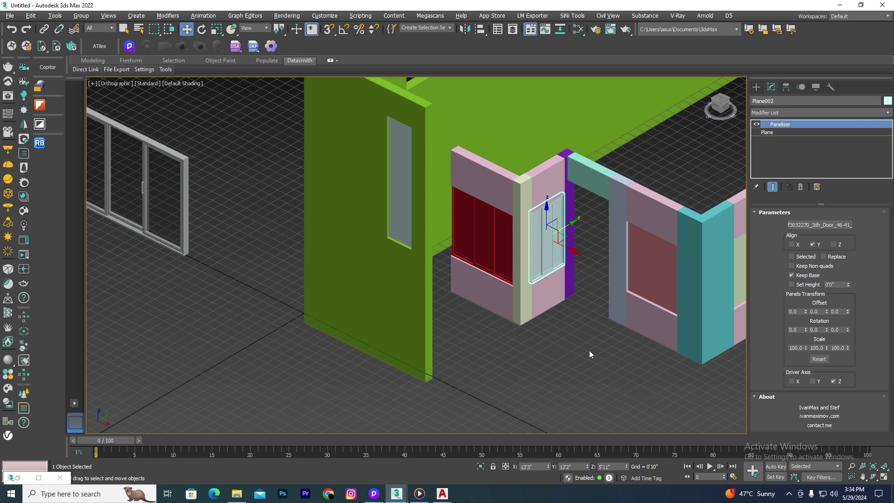
{"action": "middle_click_drag", "start_coordinate": [588, 350], "coordinate": [578, 347]}
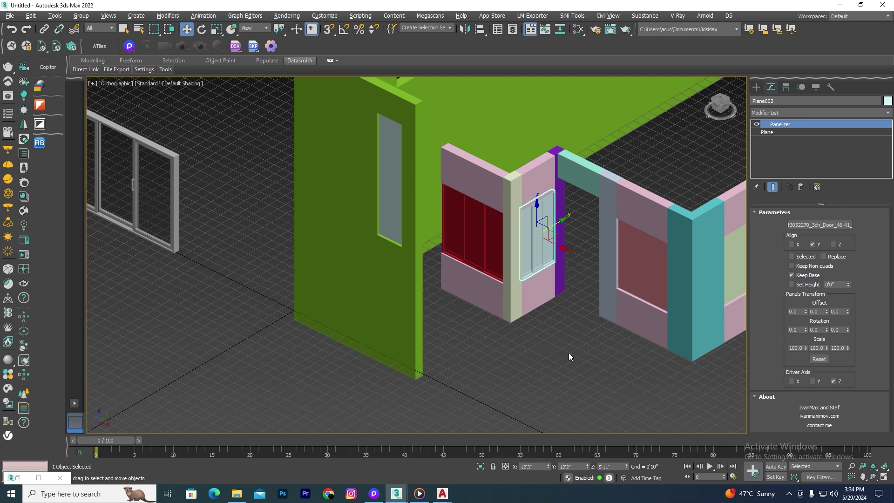
{"action": "scroll", "coordinate": [569, 353], "scroll_direction": "down", "scroll_amount": 3}
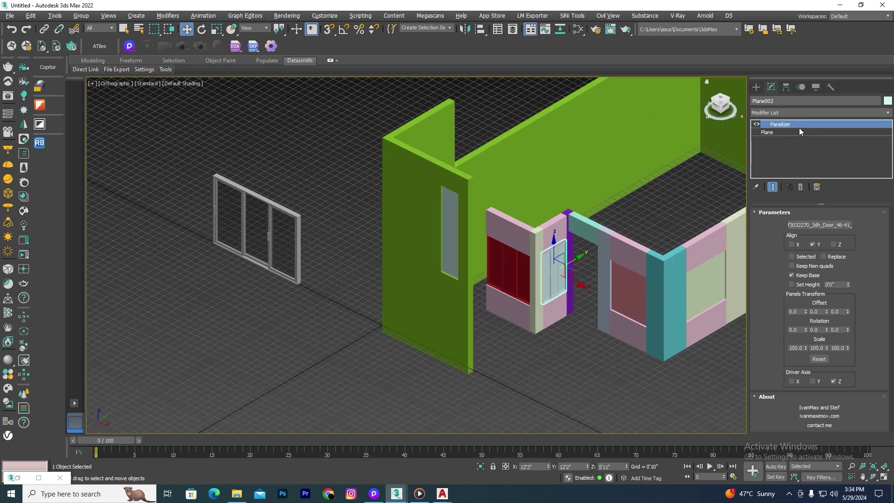
{"action": "middle_click_drag", "start_coordinate": [667, 226], "coordinate": [648, 229]}
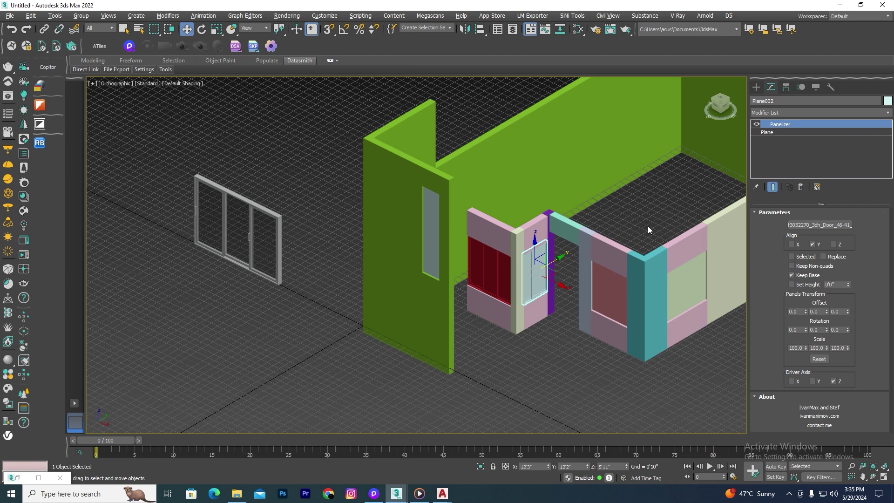
{"action": "middle_click_drag", "start_coordinate": [342, 397], "coordinate": [333, 395]}
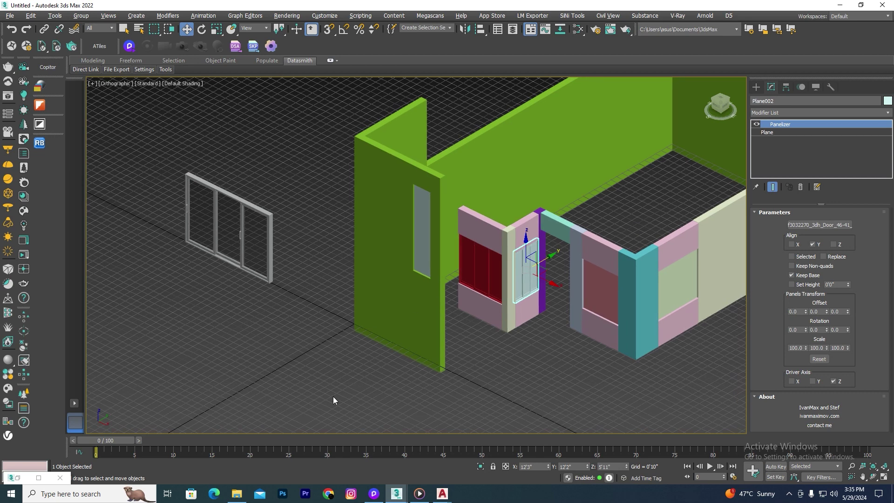
{"action": "left_click", "coordinate": [234, 496]}
{"action": "double_click", "coordinate": [114, 57]}
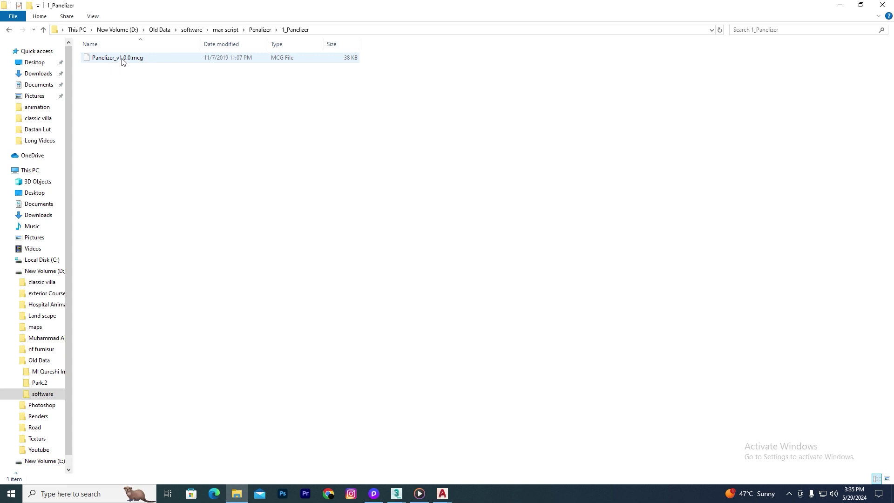
{"action": "mouse_move", "coordinate": [395, 493]}
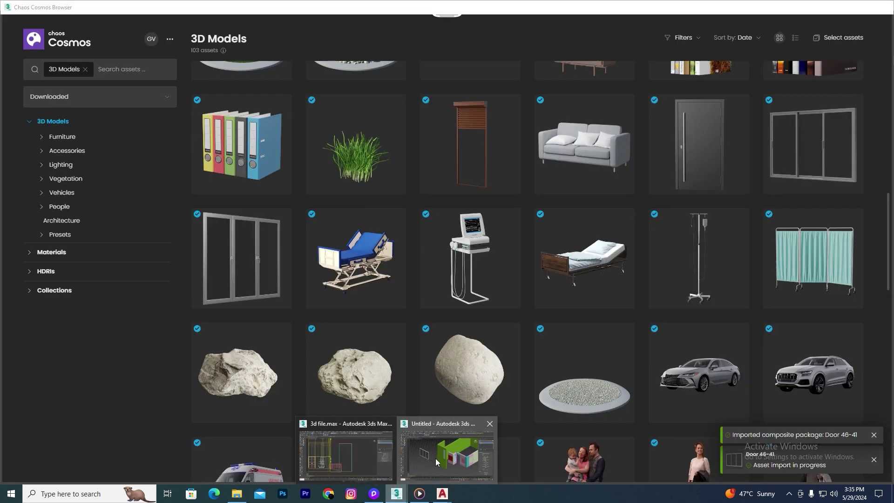
{"action": "left_click", "coordinate": [437, 459]}
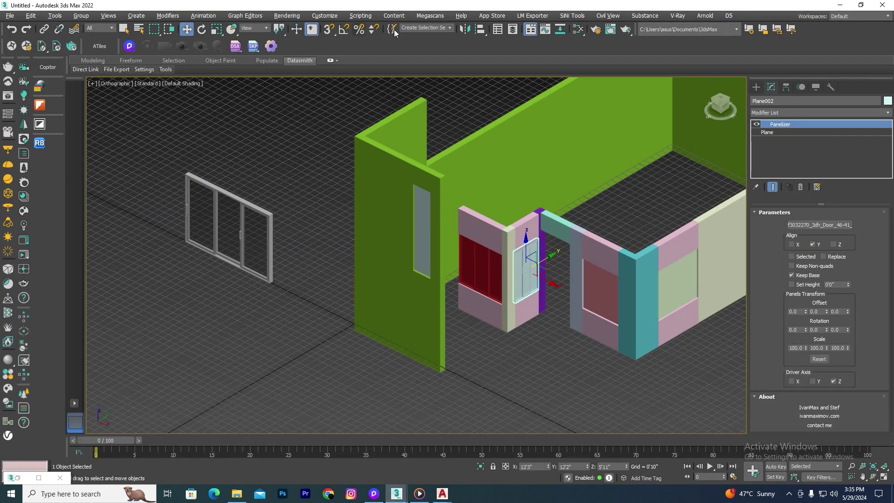
- Install Panelizer_v1.0.0.mcg through Scripting > Install Max Creation Graph (.mcg) Package
{"action": "left_click", "coordinate": [366, 19]}
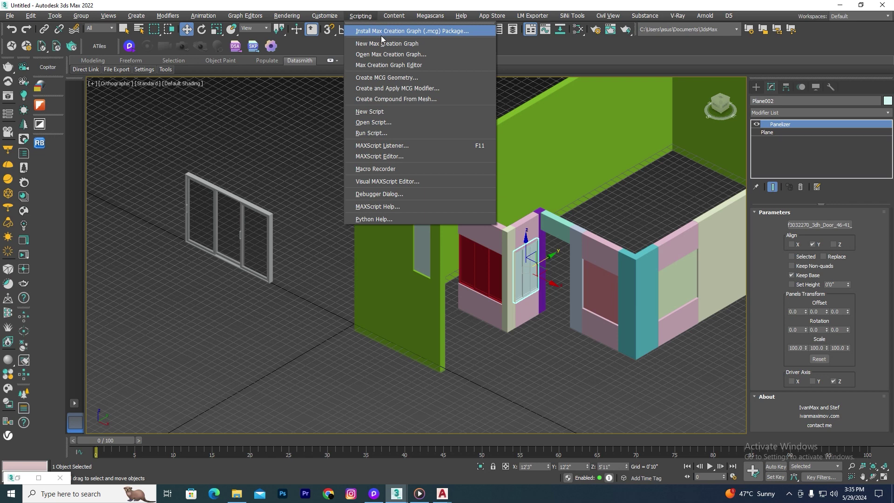
{"action": "left_click", "coordinate": [411, 33]}
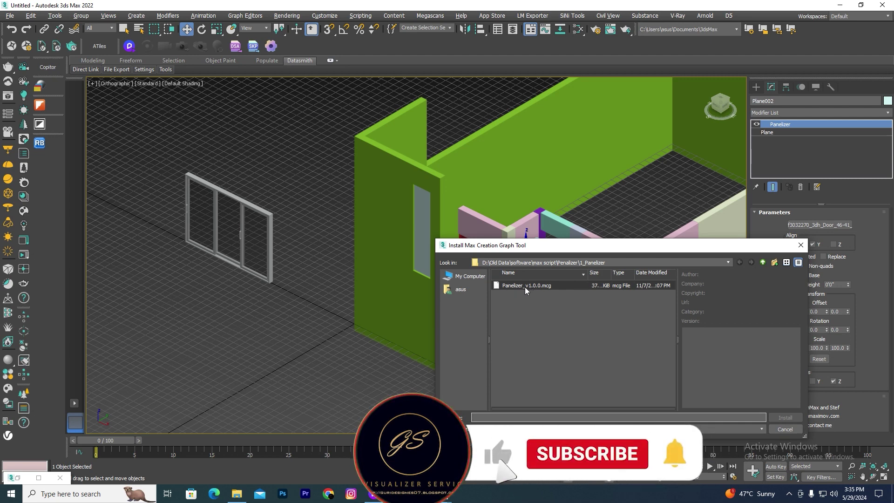
{"action": "left_click", "coordinate": [524, 287]}
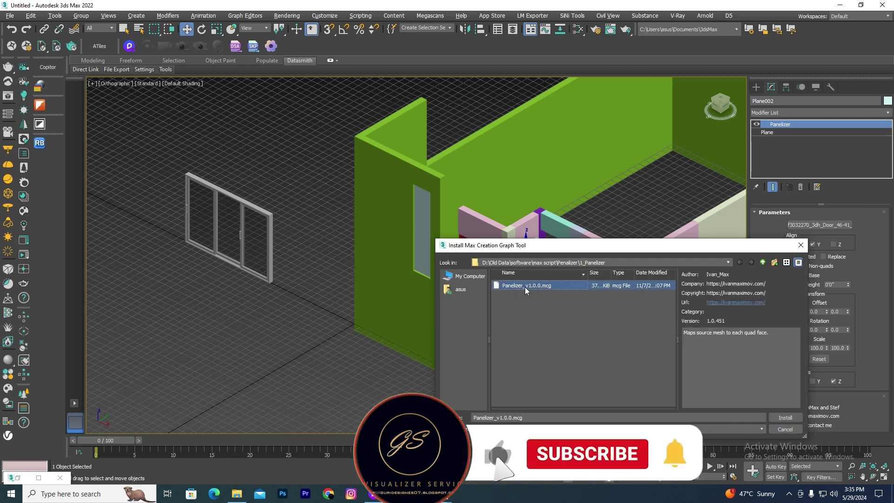
{"action": "left_click", "coordinate": [789, 419]}
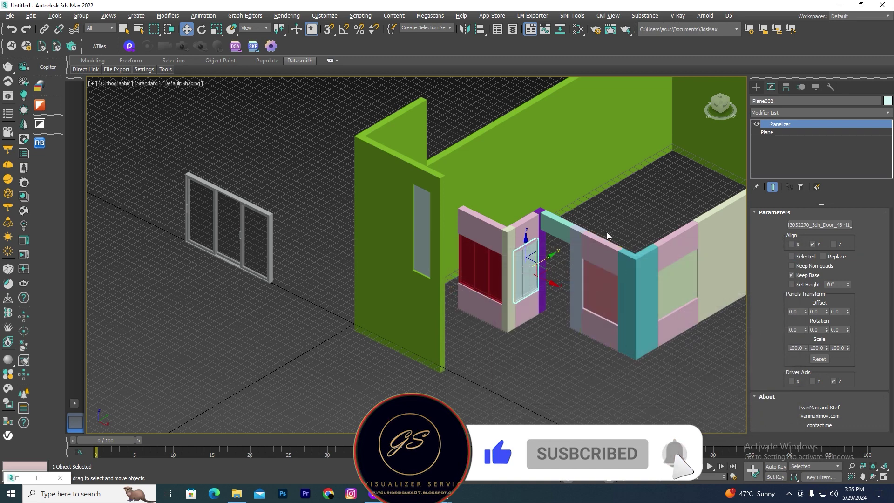
{"action": "middle_click_drag", "start_coordinate": [607, 232], "coordinate": [563, 246]}
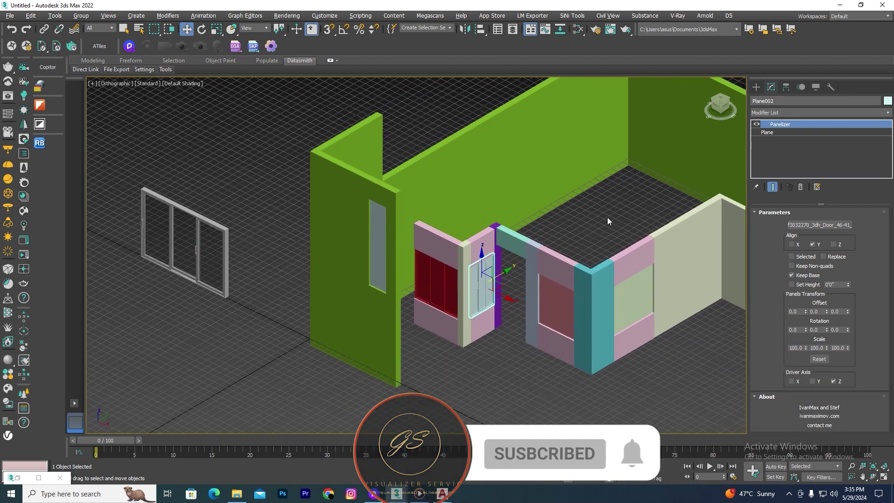
{"action": "left_click", "coordinate": [888, 112]}
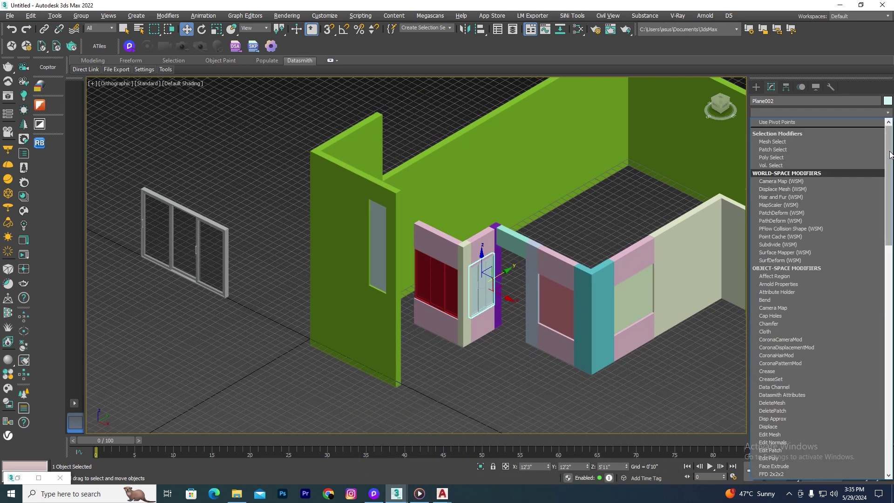
{"action": "left_click_drag", "start_coordinate": [888, 155], "coordinate": [884, 318]}
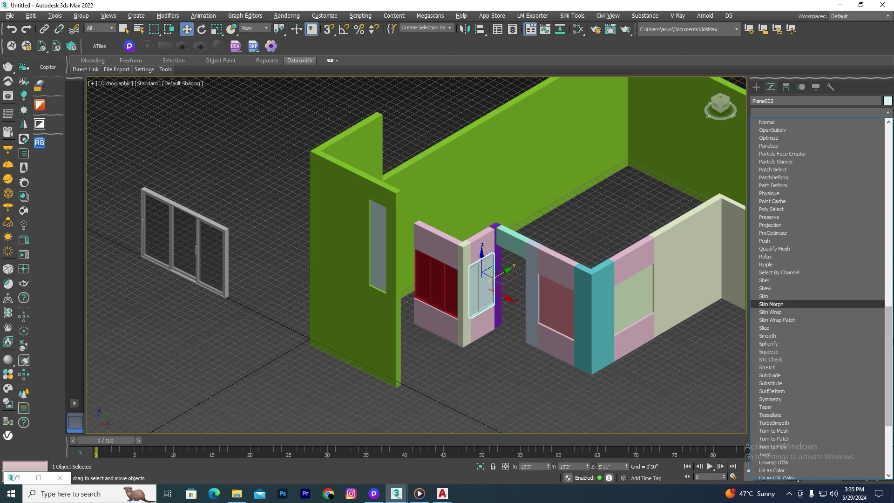
{"action": "left_click_drag", "start_coordinate": [886, 348], "coordinate": [886, 327]}
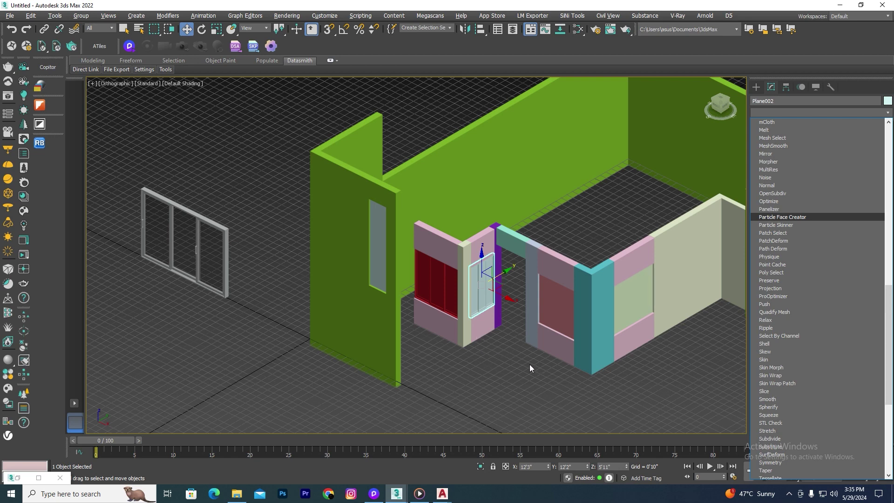
{"action": "scroll", "coordinate": [527, 326], "scroll_direction": "up", "scroll_amount": 3}
{"action": "left_click", "coordinate": [571, 291]}
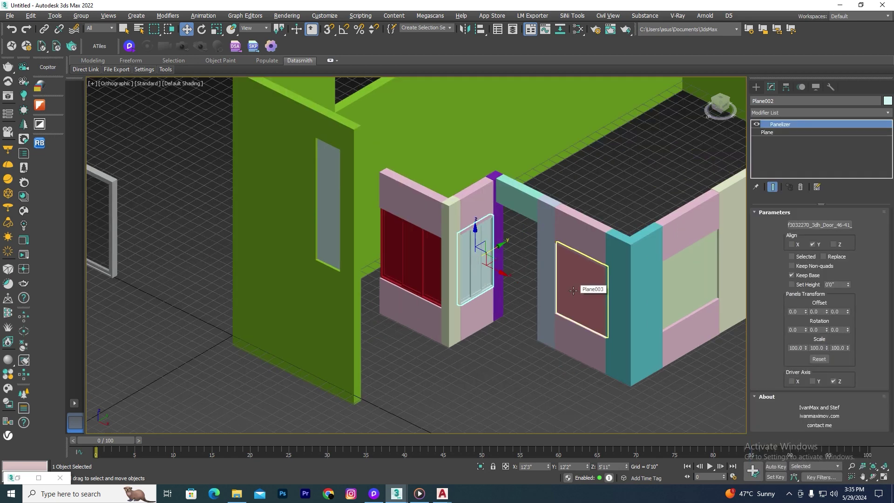
- Frame the coloured wall panels in front view, then select and isolate the pink boxes
{"action": "key", "text": "l"}
{"action": "scroll", "coordinate": [459, 253], "scroll_direction": "down", "scroll_amount": 5}
{"action": "key", "text": "f"}
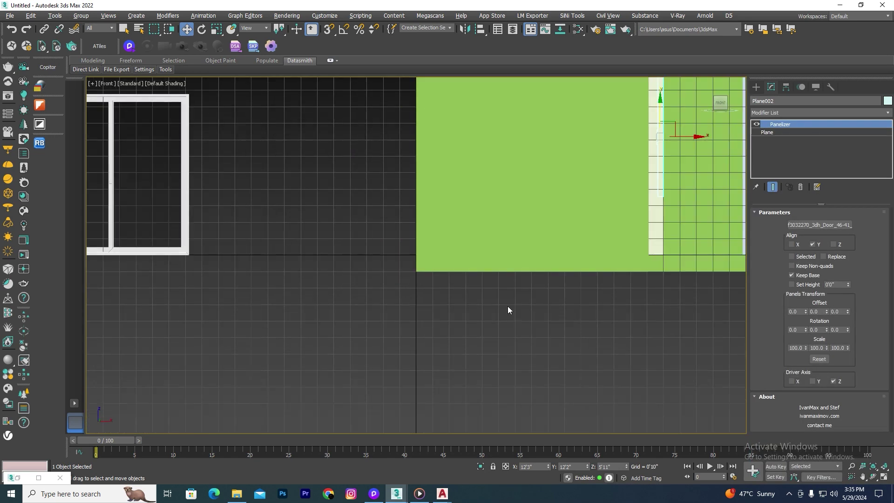
{"action": "middle_click_drag", "start_coordinate": [521, 293], "coordinate": [258, 303]}
{"action": "scroll", "coordinate": [389, 259], "scroll_direction": "down", "scroll_amount": 3}
{"action": "scroll", "coordinate": [389, 259], "scroll_direction": "up", "scroll_amount": 5}
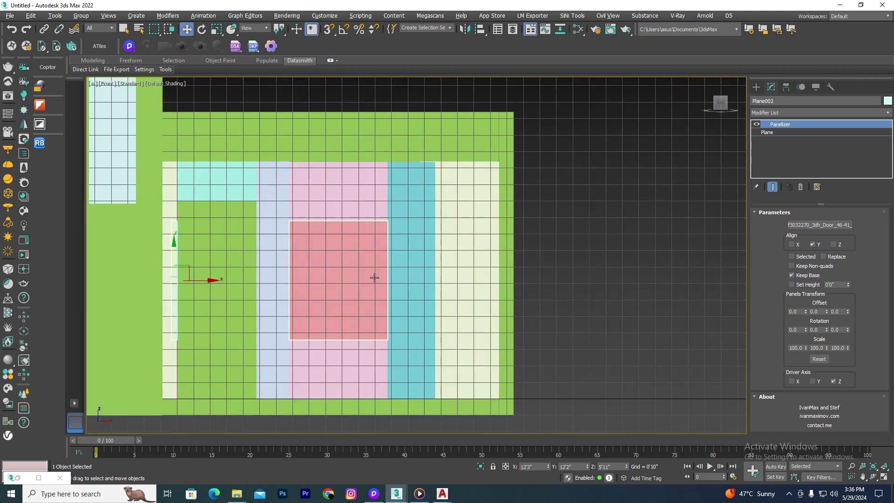
{"action": "left_click", "coordinate": [337, 191]}
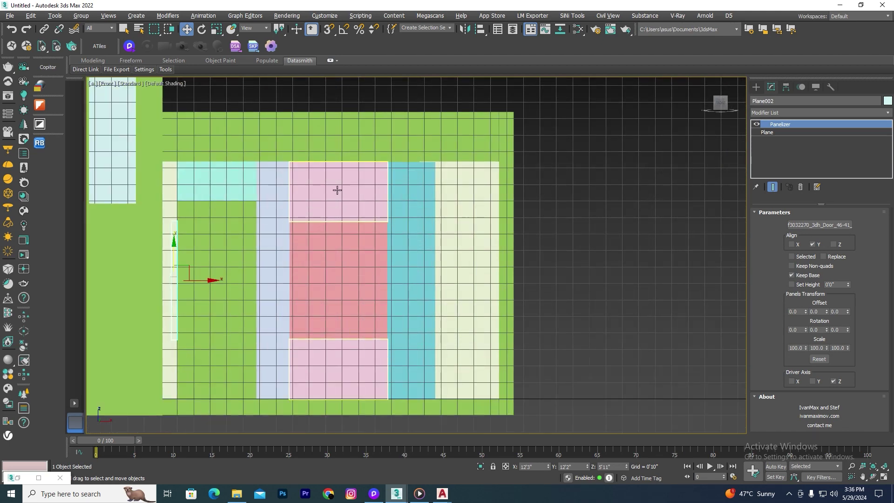
{"action": "left_click", "coordinate": [480, 466]}
{"action": "mouse_move", "coordinate": [529, 273]}
{"action": "middle_mouse_down", "text": "alt"}
{"action": "mouse_move", "coordinate": [518, 258]}
{"action": "mouse_move", "coordinate": [327, 262]}
{"action": "mouse_move", "coordinate": [552, 271]}
{"action": "mouse_move", "coordinate": [549, 278]}
{"action": "mouse_move", "coordinate": [485, 275]}
{"action": "mouse_move", "coordinate": [500, 270]}
{"action": "middle_mouse_up", "text": "alt"}
- Hide the grid, exit isolation, and add the window frame to the selection
{"action": "key", "text": "g"}
{"action": "key", "text": "f"}
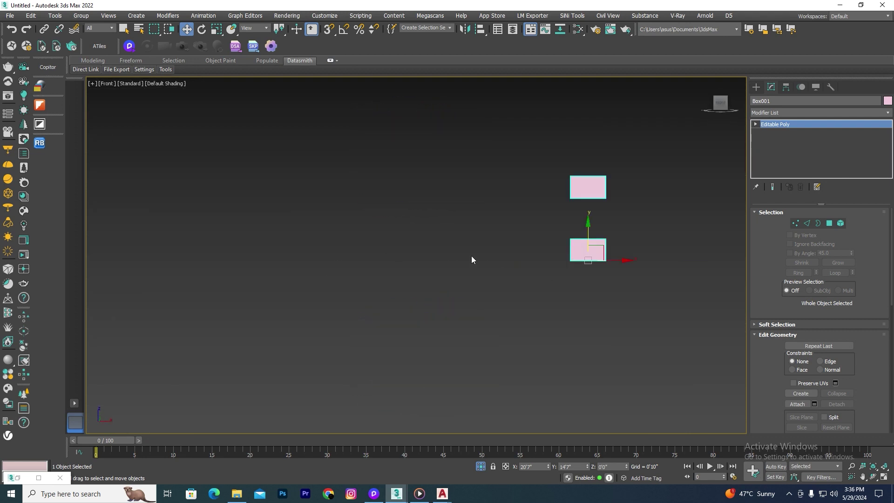
{"action": "scroll", "coordinate": [502, 243], "scroll_direction": "up", "scroll_amount": 2}
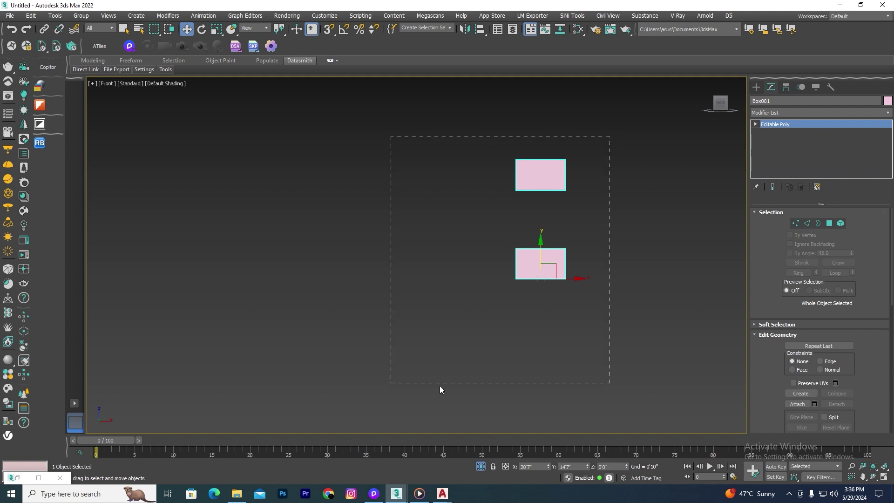
{"action": "key", "text": "alt+q"}
{"action": "scroll", "coordinate": [453, 245], "scroll_direction": "down", "scroll_amount": 3}
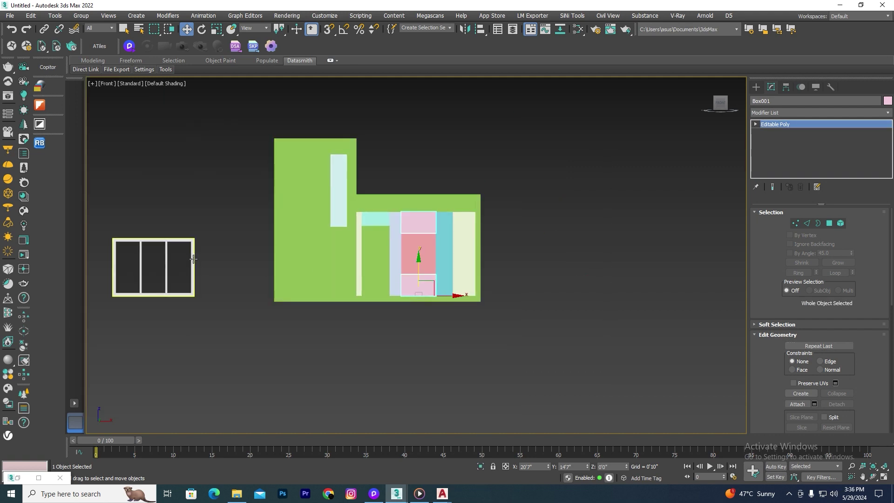
{"action": "left_click", "coordinate": [193, 259], "text": "ctrl"}
- Isolate the door and pink boxes, then move the door frame onto the opening
{"action": "key", "text": "alt+q"}
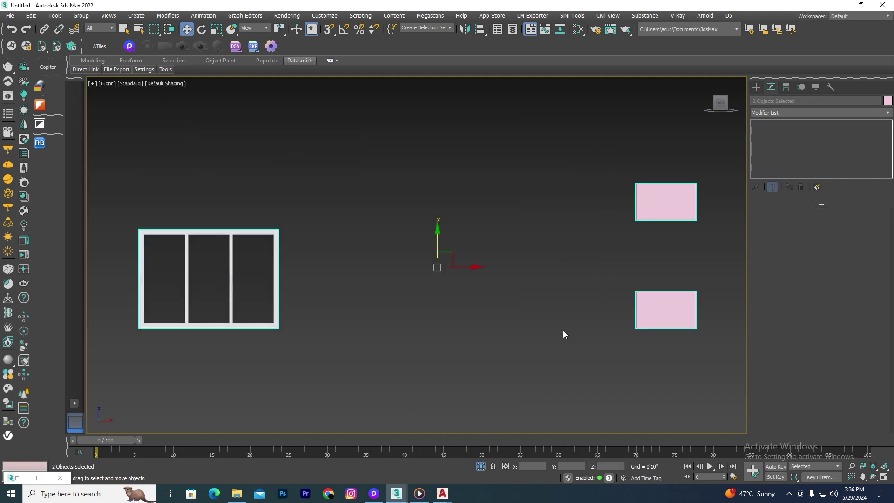
{"action": "left_click_drag", "start_coordinate": [325, 219], "coordinate": [176, 268]}
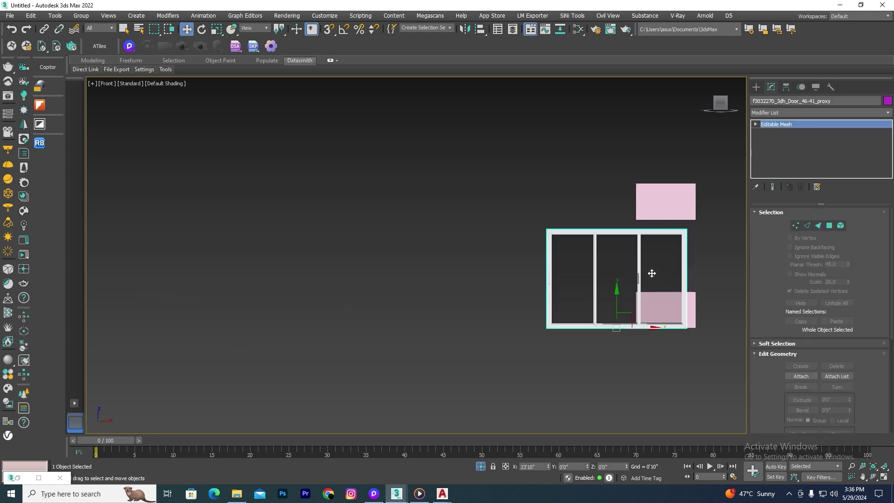
{"action": "left_click_drag", "start_coordinate": [242, 326], "coordinate": [694, 275]}
{"action": "middle_click_drag", "start_coordinate": [694, 275], "coordinate": [604, 270]}
{"action": "scroll", "coordinate": [567, 324], "scroll_direction": "up", "scroll_amount": 4}
{"action": "mouse_move", "coordinate": [567, 323]}
{"action": "left_mouse_down"}
{"action": "mouse_move", "coordinate": [698, 250]}
{"action": "mouse_move", "coordinate": [625, 291]}
{"action": "left_mouse_up"}
- Toggle vertex snapping, move the door frame back left, and show Standard Primitives
{"action": "key", "text": "s"}
{"action": "scroll", "coordinate": [628, 263], "scroll_direction": "down", "scroll_amount": 3}
{"action": "key", "text": "s"}
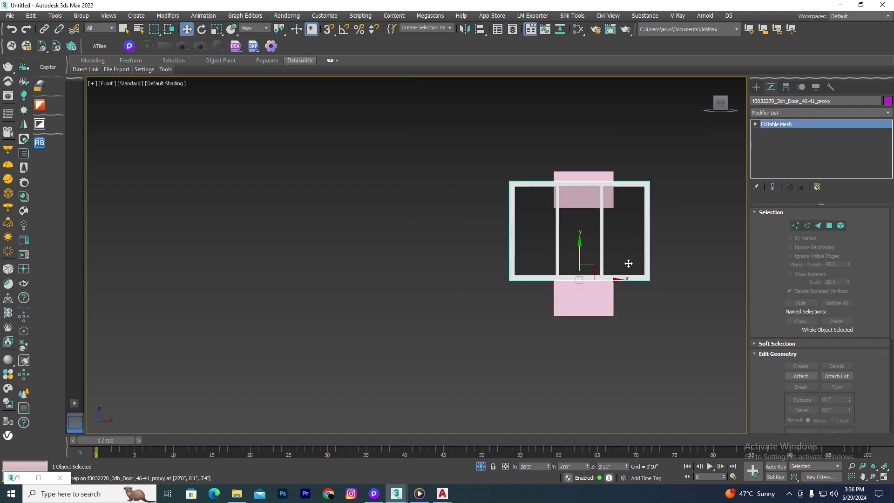
{"action": "left_click_drag", "start_coordinate": [614, 278], "coordinate": [290, 278]}
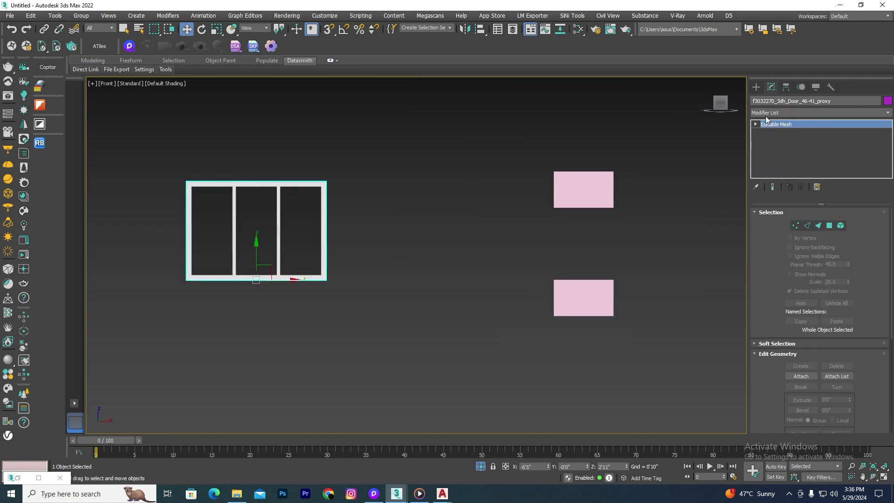
{"action": "left_click", "coordinate": [756, 87]}
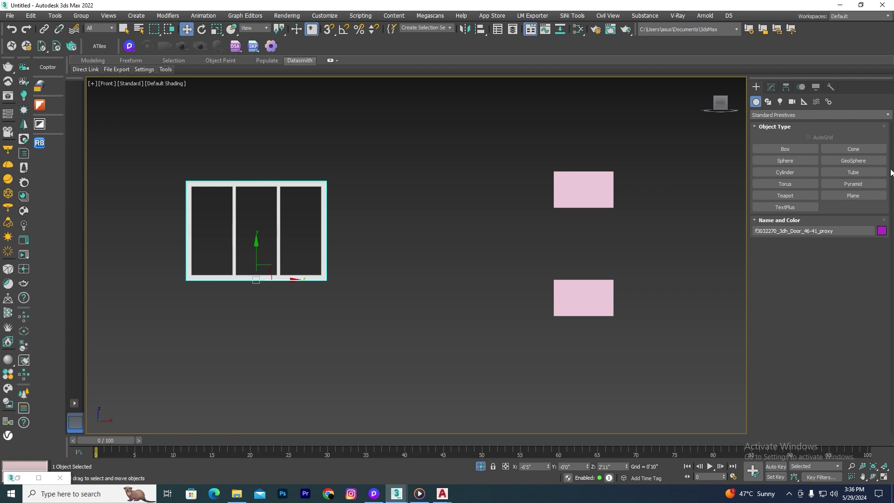
- Draw a snapped plane, Plane006, filling the gap between the two pink boxes
{"action": "left_click", "coordinate": [856, 195]}
{"action": "scroll", "coordinate": [636, 220], "scroll_direction": "up", "scroll_amount": 2}
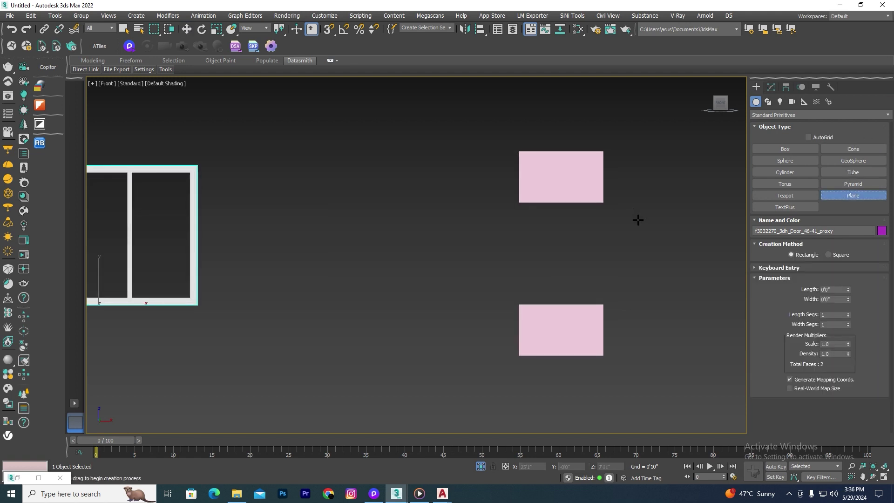
{"action": "middle_click_drag", "start_coordinate": [640, 215], "coordinate": [614, 207]}
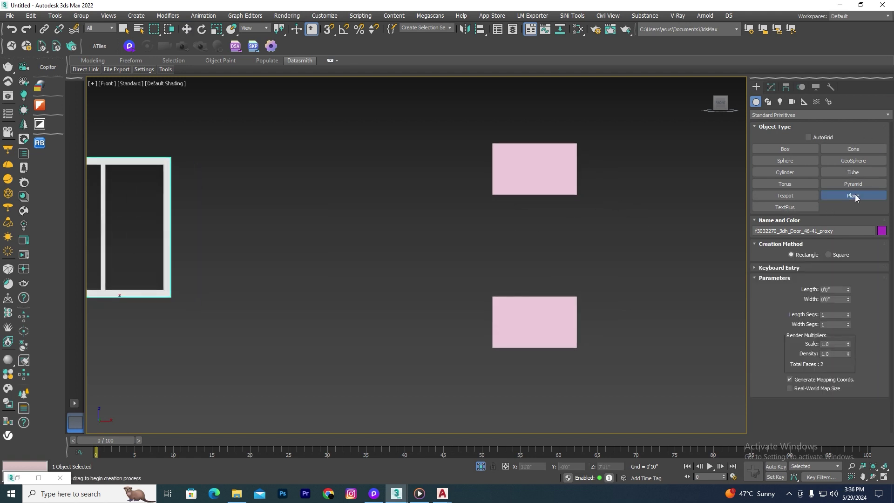
{"action": "left_click_drag", "start_coordinate": [492, 202], "coordinate": [478, 219]}
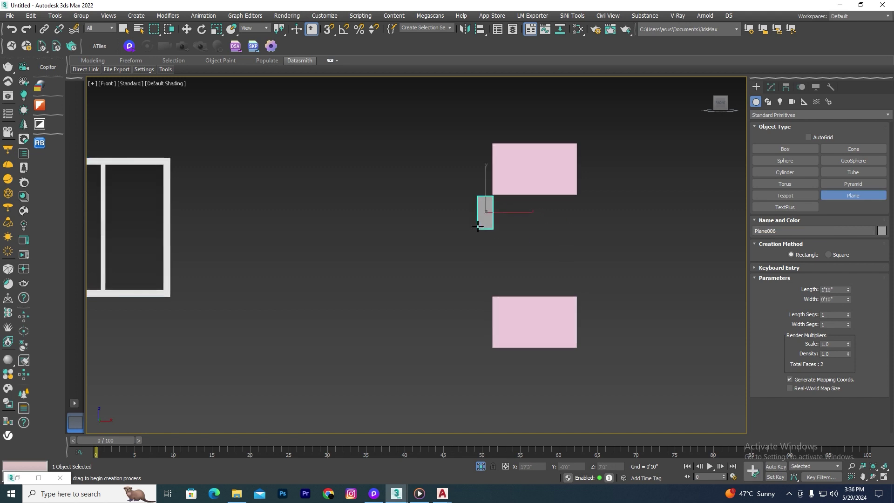
{"action": "right_click", "coordinate": [478, 219]}
{"action": "key", "text": "s"}
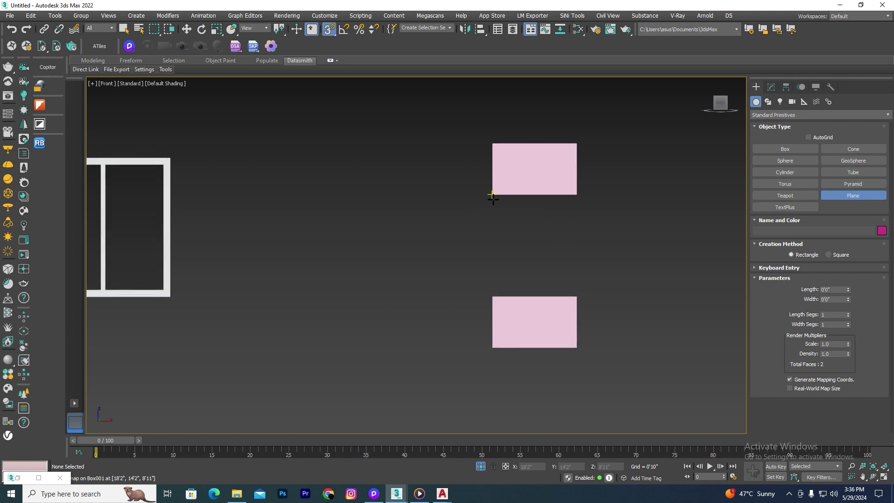
{"action": "mouse_move", "coordinate": [493, 195]}
{"action": "left_mouse_down"}
{"action": "mouse_move", "coordinate": [536, 232]}
{"action": "mouse_move", "coordinate": [575, 294]}
{"action": "left_mouse_up"}
- Switch to Move and open Plane006's modifier list in the Modify panel
{"action": "key", "text": "w"}
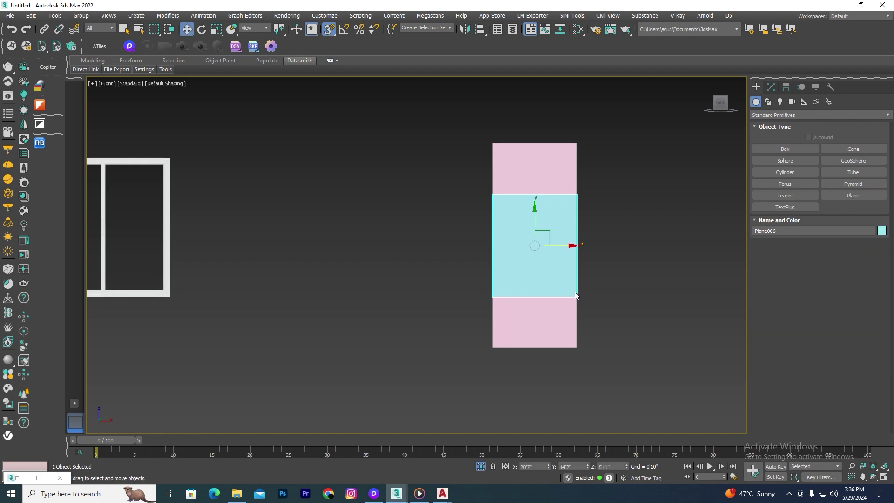
{"action": "middle_click_drag", "start_coordinate": [670, 216], "coordinate": [643, 214]}
{"action": "left_click", "coordinate": [771, 87]}
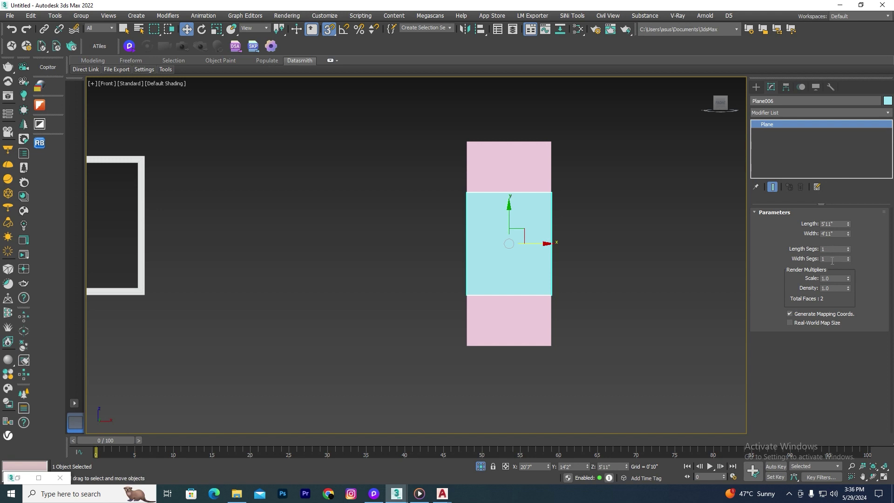
{"action": "middle_click_drag", "start_coordinate": [610, 217], "coordinate": [614, 220]}
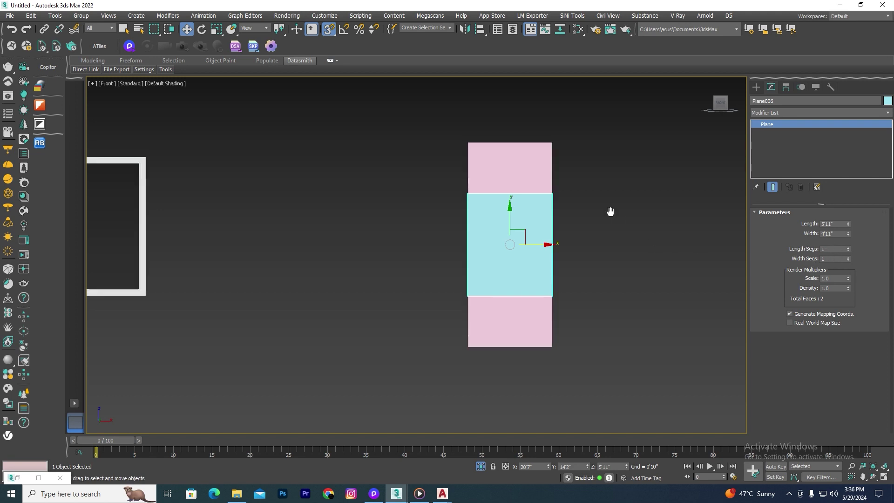
{"action": "left_click", "coordinate": [887, 114]}
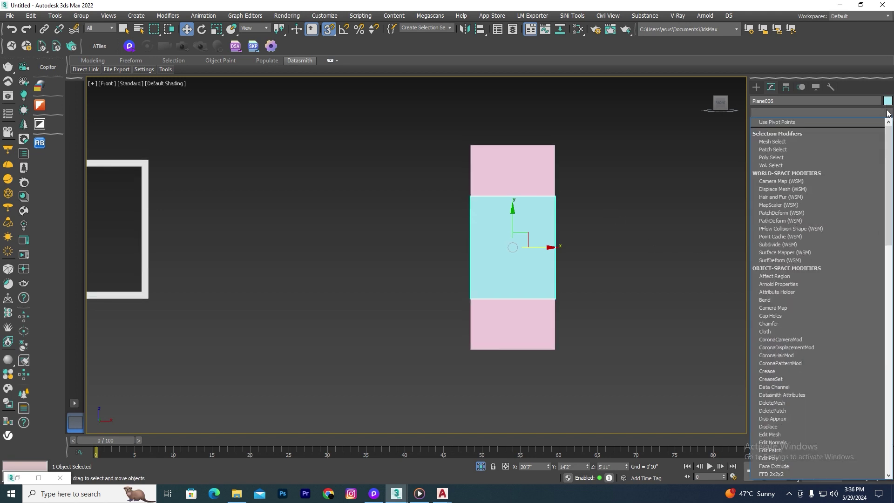
- Apply the Panelizer modifier to Plane006 from the modifier list
{"action": "type", "text": "p"}
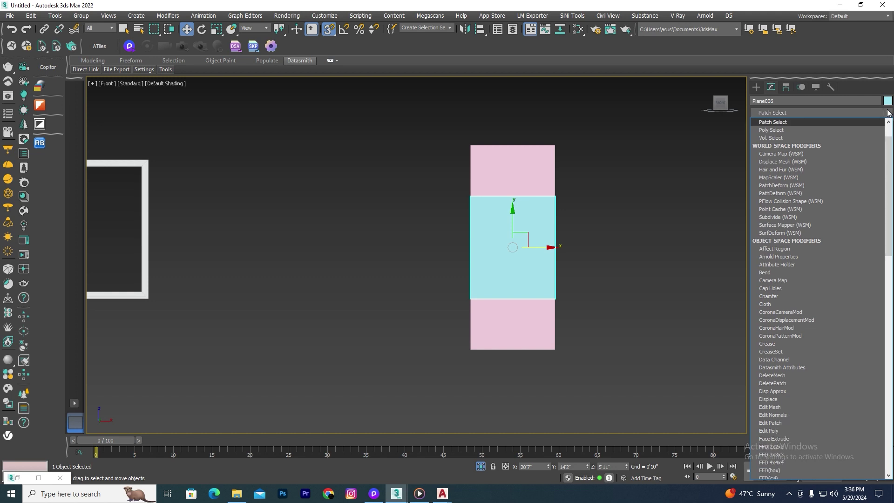
{"action": "key", "text": "Escape"}
{"action": "left_click", "coordinate": [885, 118]}
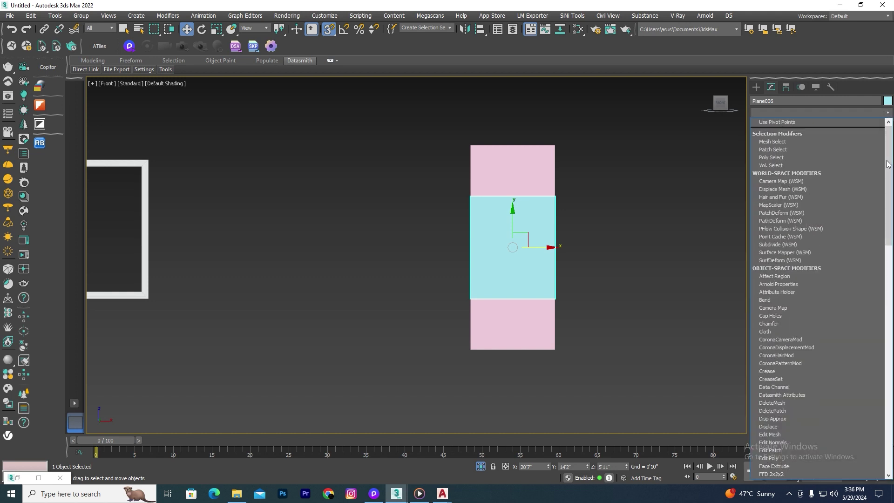
{"action": "scroll", "coordinate": [819, 298], "scroll_direction": "down", "scroll_amount": 15}
{"action": "scroll", "coordinate": [820, 298], "scroll_direction": "down", "scroll_amount": 10}
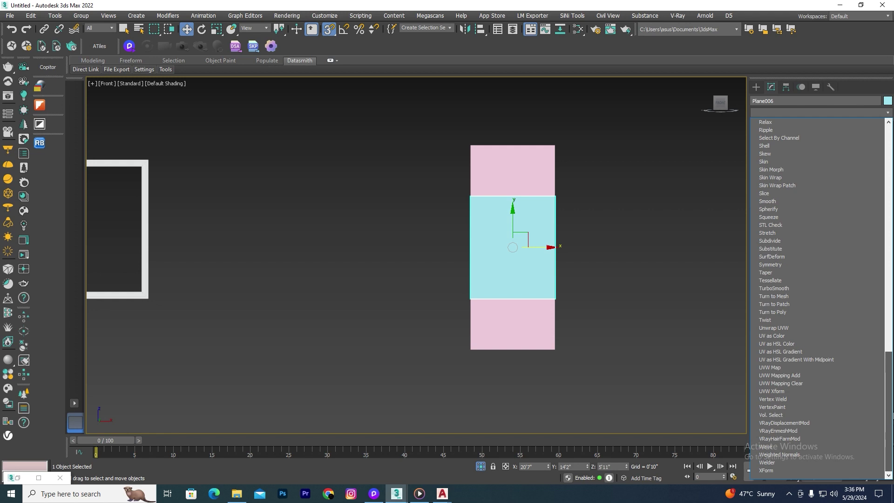
{"action": "scroll", "coordinate": [820, 298], "scroll_direction": "up", "scroll_amount": 3}
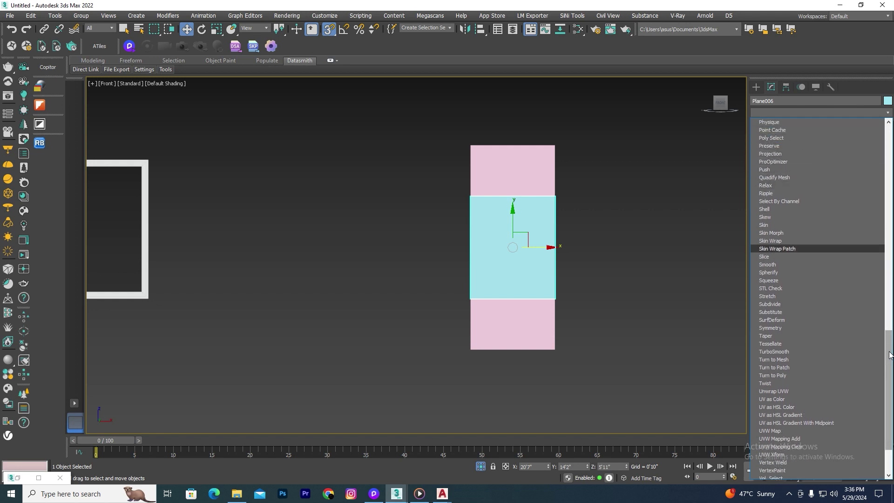
{"action": "scroll", "coordinate": [792, 303], "scroll_direction": "up", "scroll_amount": 3}
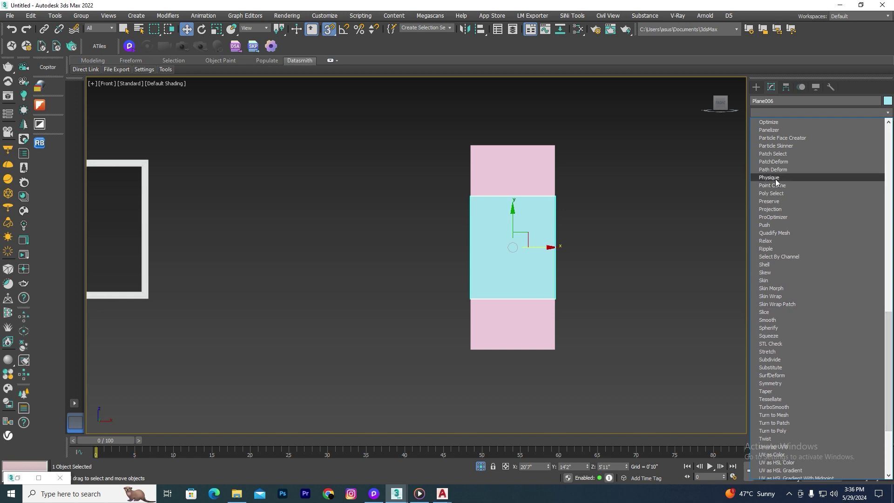
{"action": "left_click", "coordinate": [772, 131]}
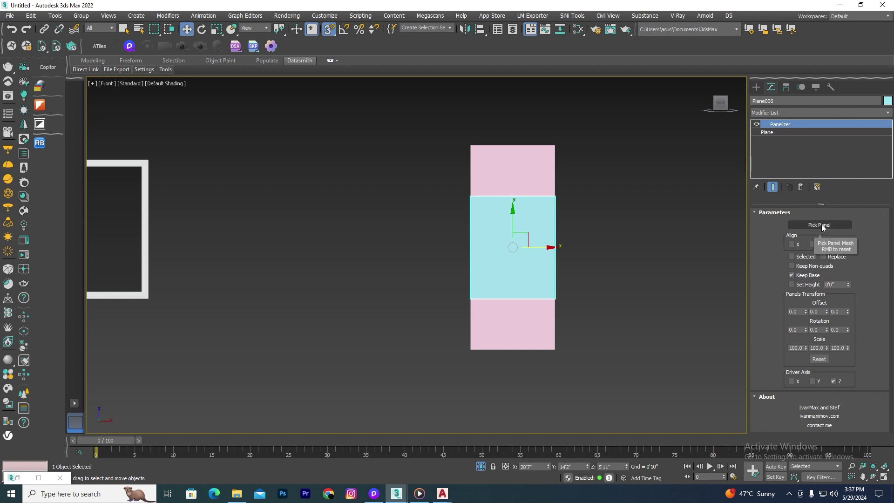
{"action": "scroll", "coordinate": [630, 222], "scroll_direction": "down", "scroll_amount": 2}
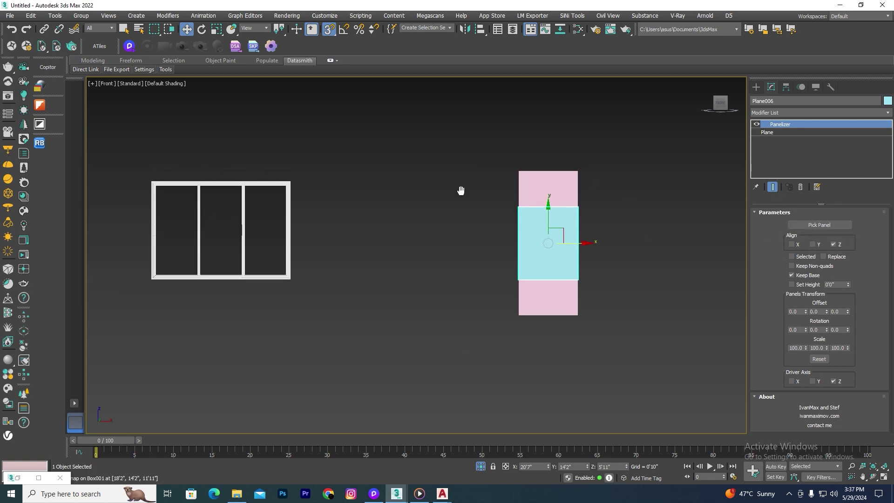
{"action": "left_click", "coordinate": [819, 226]}
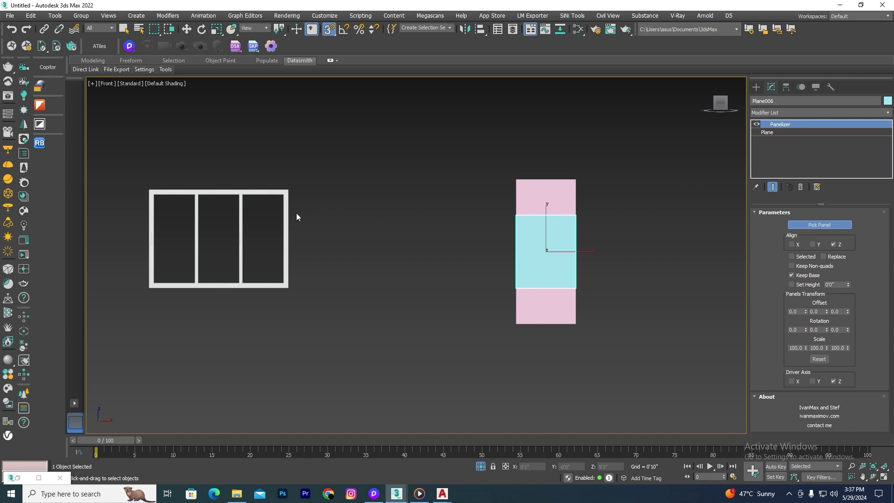
{"action": "left_click", "coordinate": [284, 217]}
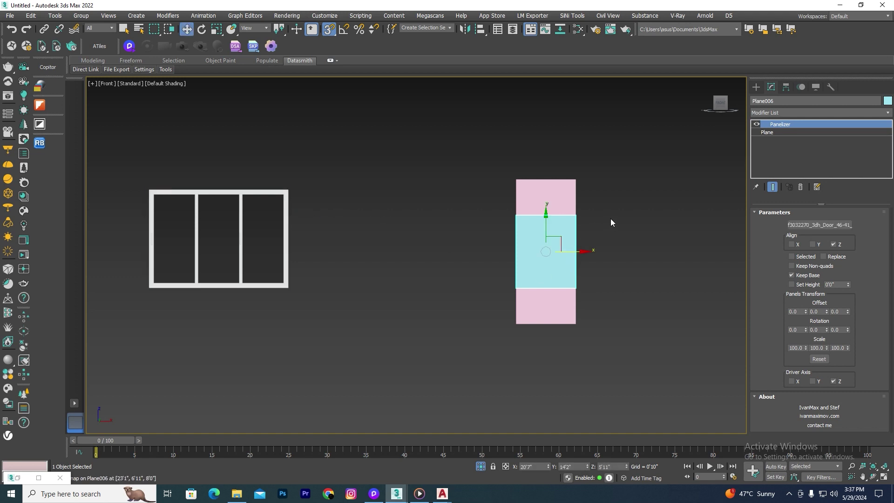
{"action": "middle_click_drag", "start_coordinate": [611, 223], "coordinate": [568, 243], "text": "alt"}
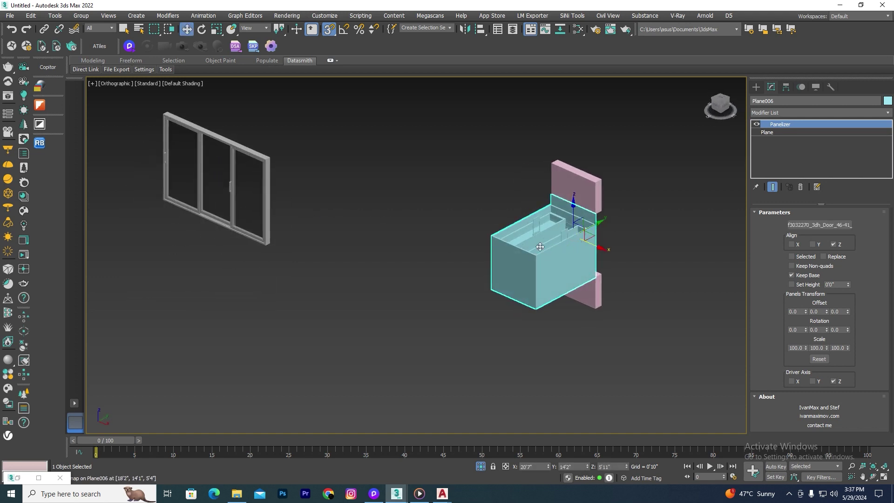
{"action": "middle_click_drag", "start_coordinate": [652, 234], "coordinate": [606, 244], "text": "alt"}
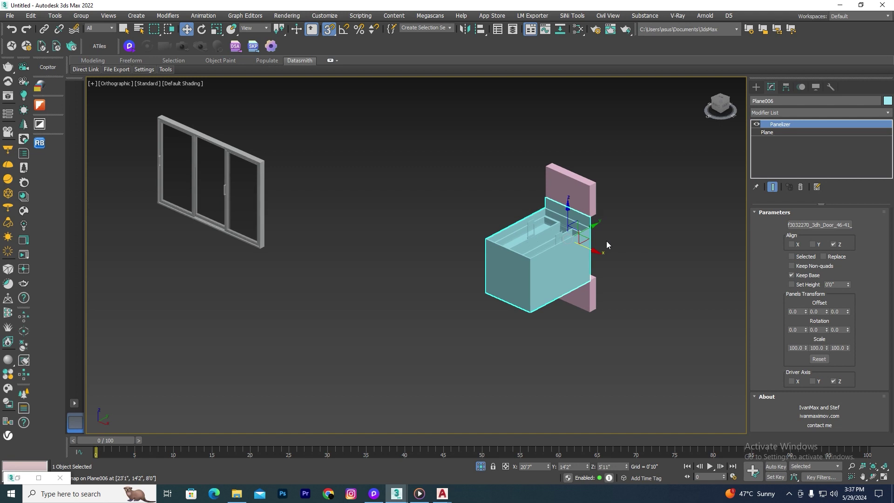
{"action": "left_click", "coordinate": [812, 245]}
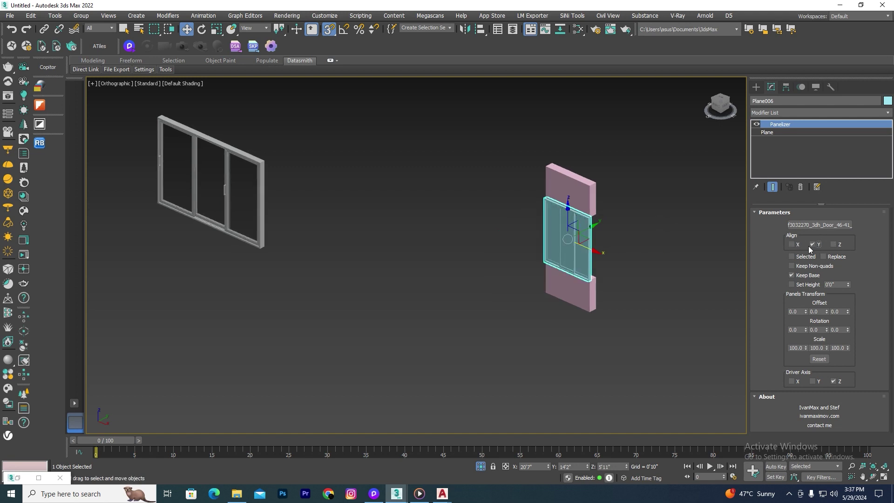
{"action": "left_click", "coordinate": [793, 244]}
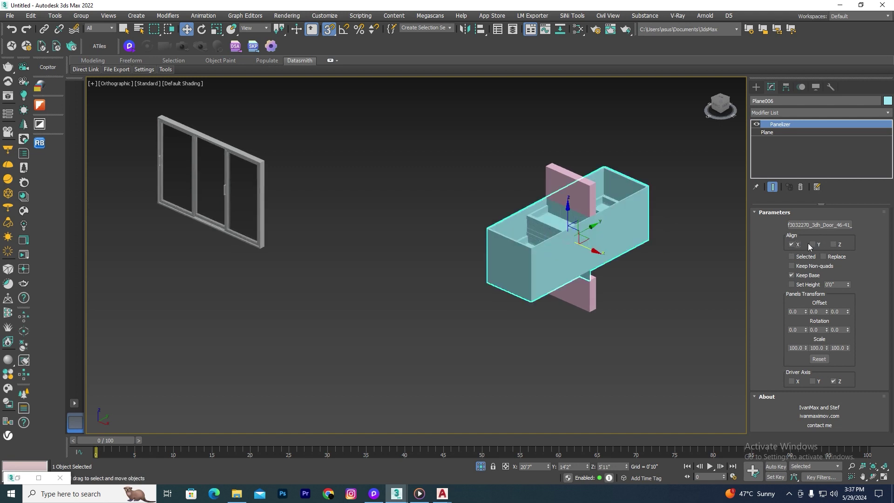
{"action": "left_click", "coordinate": [813, 244]}
{"action": "scroll", "coordinate": [582, 251], "scroll_direction": "up", "scroll_amount": 8}
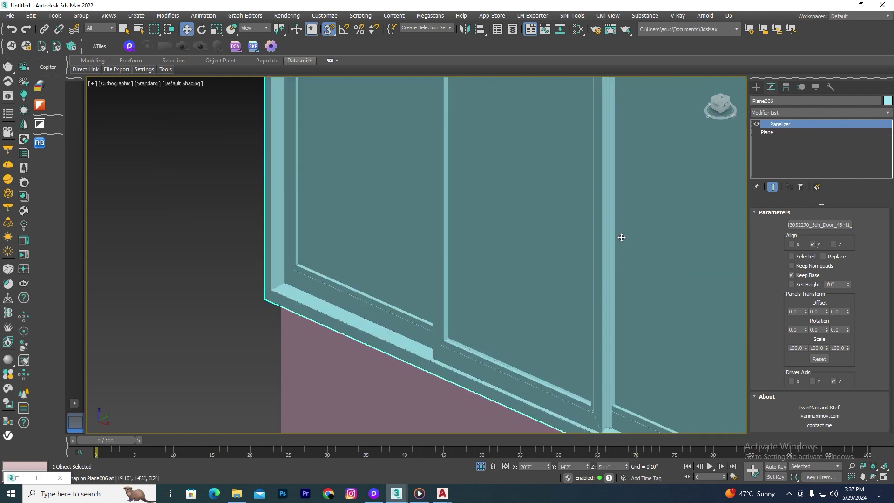
{"action": "scroll", "coordinate": [587, 239], "scroll_direction": "down", "scroll_amount": 2}
{"action": "scroll", "coordinate": [586, 239], "scroll_direction": "down", "scroll_amount": 4}
{"action": "scroll", "coordinate": [587, 239], "scroll_direction": "up", "scroll_amount": 3}
{"action": "scroll", "coordinate": [586, 239], "scroll_direction": "down", "scroll_amount": 3}
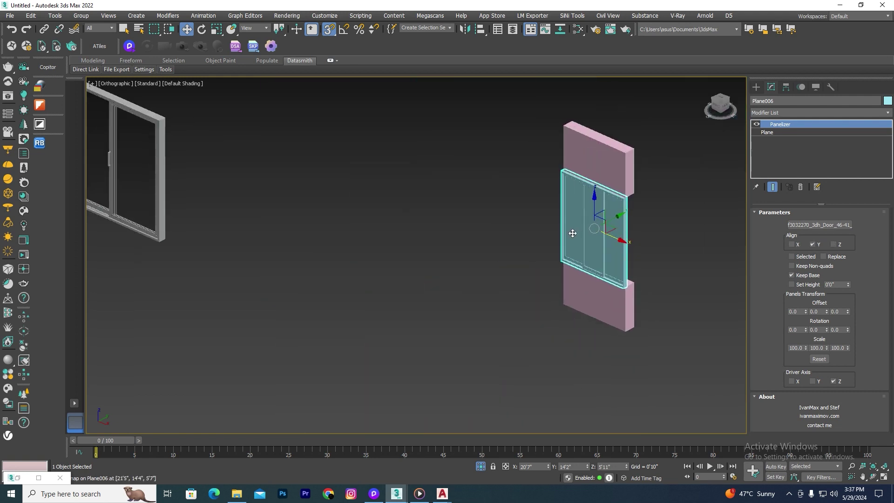
{"action": "middle_click_drag", "start_coordinate": [167, 171], "coordinate": [242, 191]}
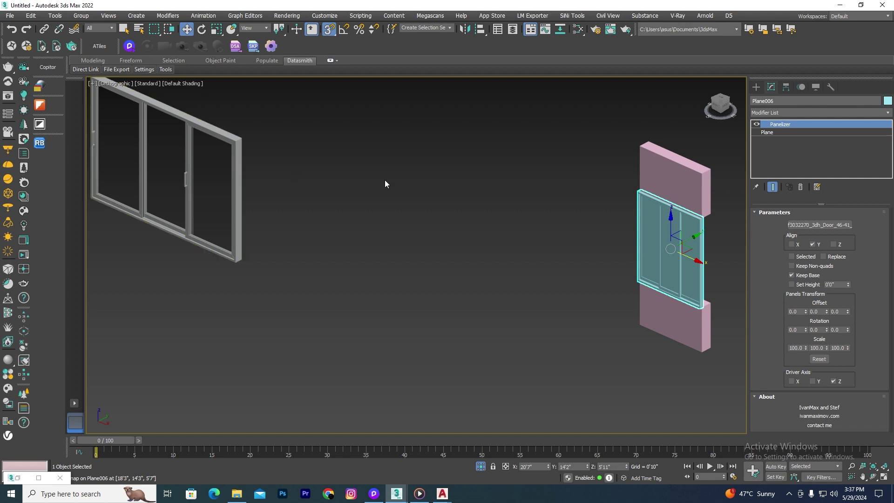
{"action": "scroll", "coordinate": [667, 252], "scroll_direction": "up", "scroll_amount": 5}
{"action": "mouse_move", "coordinate": [585, 239]}
{"action": "middle_mouse_down", "text": "alt"}
{"action": "mouse_move", "coordinate": [545, 252]}
{"action": "mouse_move", "coordinate": [592, 239]}
{"action": "mouse_move", "coordinate": [697, 247]}
{"action": "mouse_move", "coordinate": [554, 263]}
{"action": "middle_mouse_up", "text": "alt"}
{"action": "scroll", "coordinate": [689, 228], "scroll_direction": "down", "scroll_amount": 6}
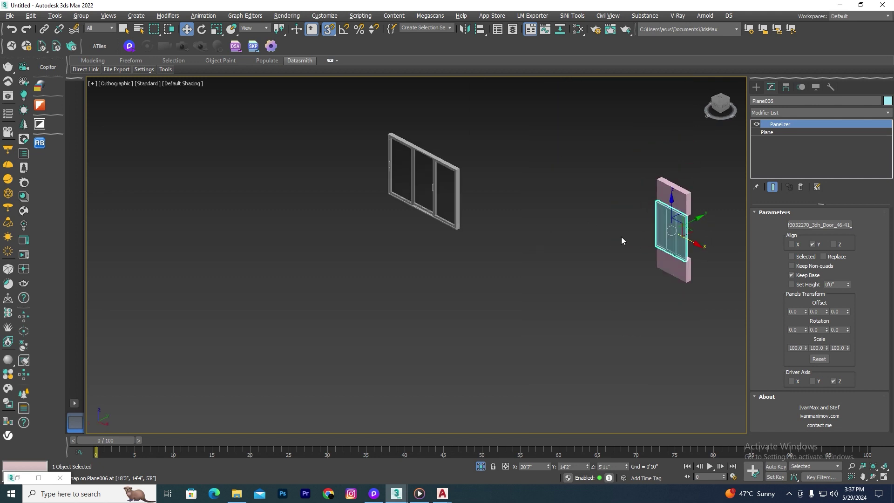
{"action": "middle_click_drag", "start_coordinate": [686, 240], "coordinate": [589, 253]}
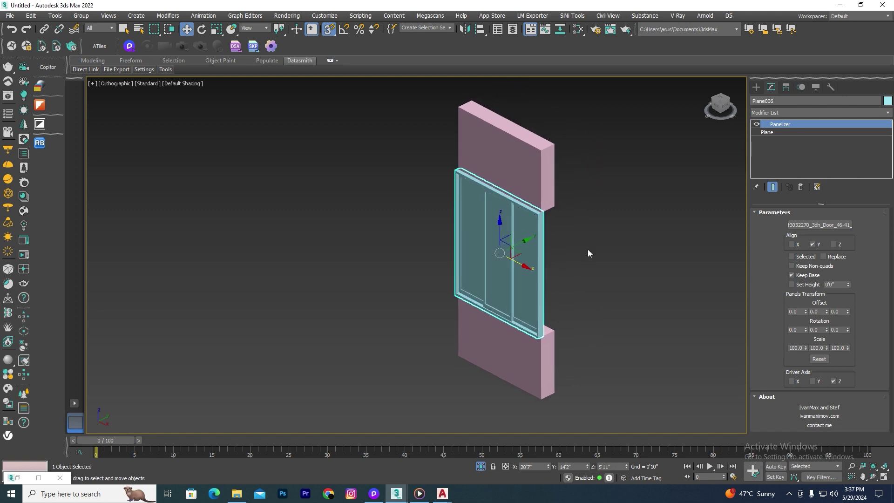
{"action": "scroll", "coordinate": [587, 250], "scroll_direction": "down", "scroll_amount": 3}
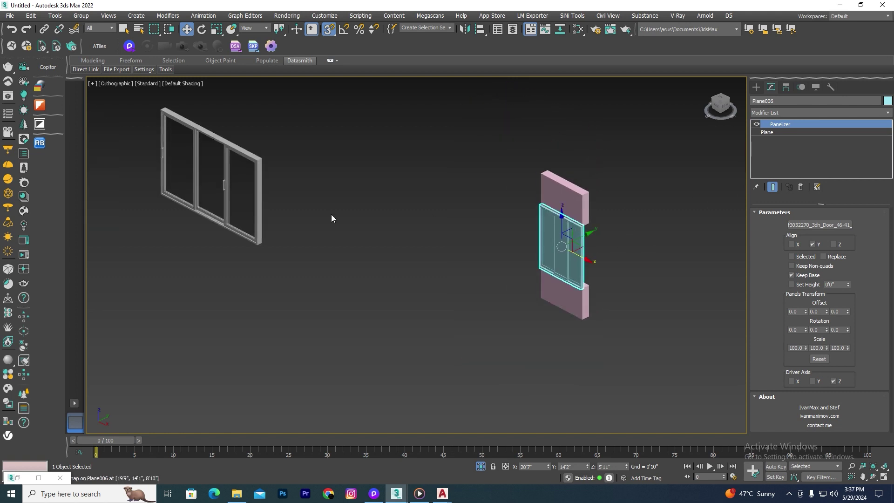
{"action": "middle_click_drag", "start_coordinate": [627, 258], "coordinate": [565, 268]}
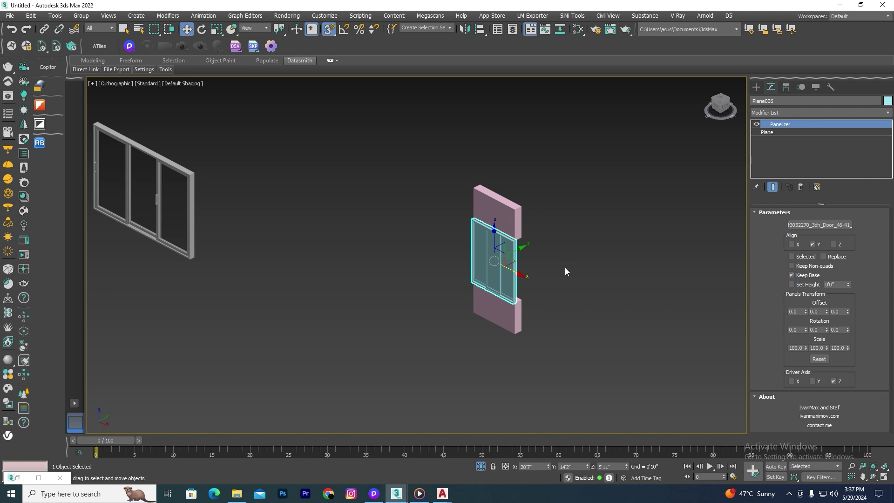
{"action": "left_click", "coordinate": [823, 266]}
{"action": "left_click", "coordinate": [792, 267]}
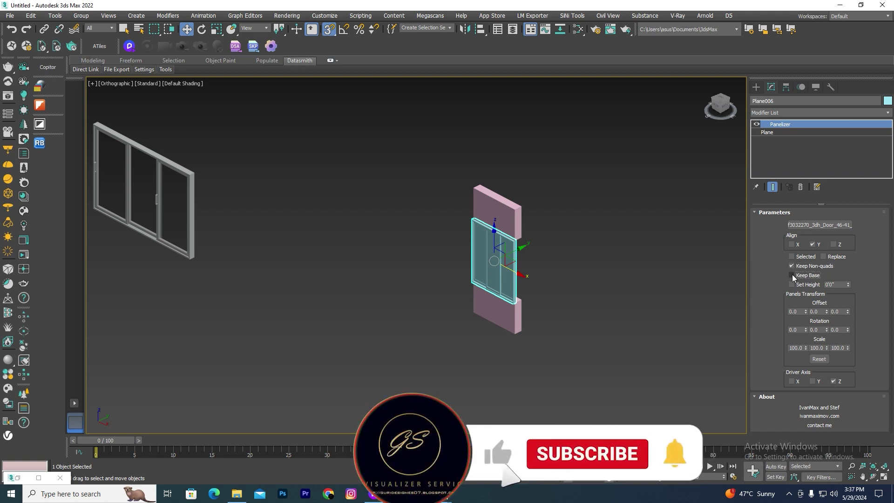
{"action": "left_click", "coordinate": [792, 275]}
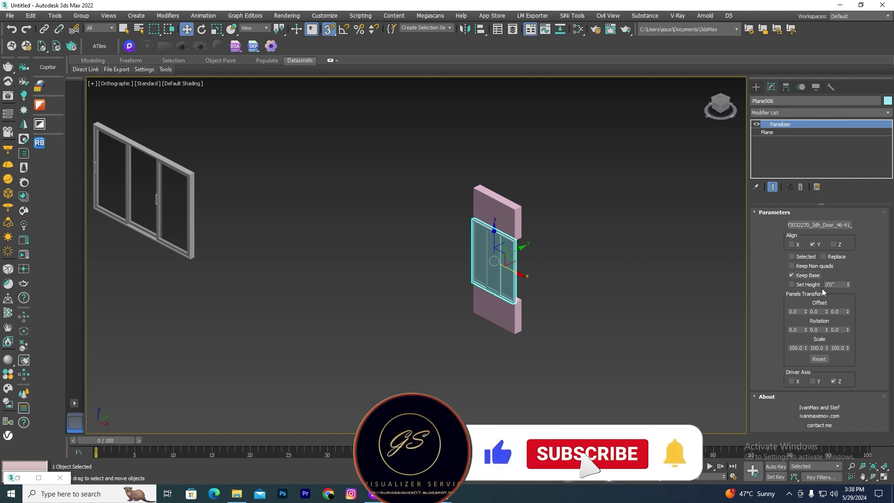
{"action": "left_click", "coordinate": [849, 285]}
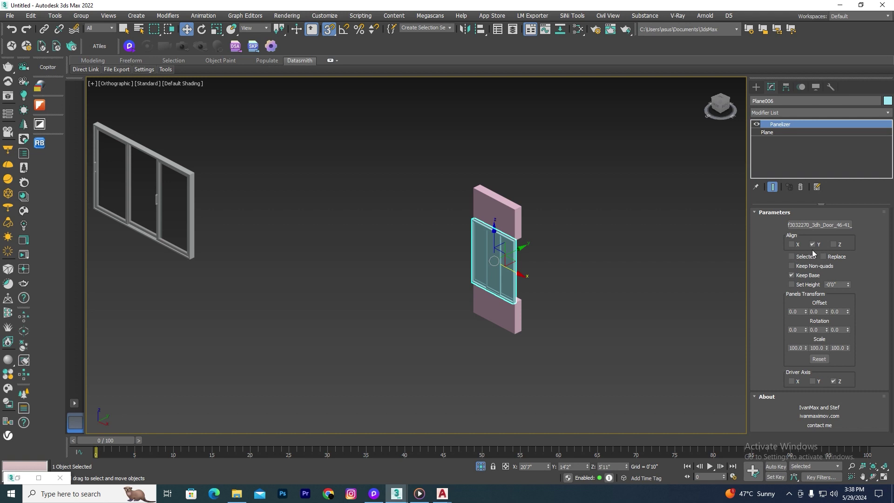
{"action": "key", "text": "z"}
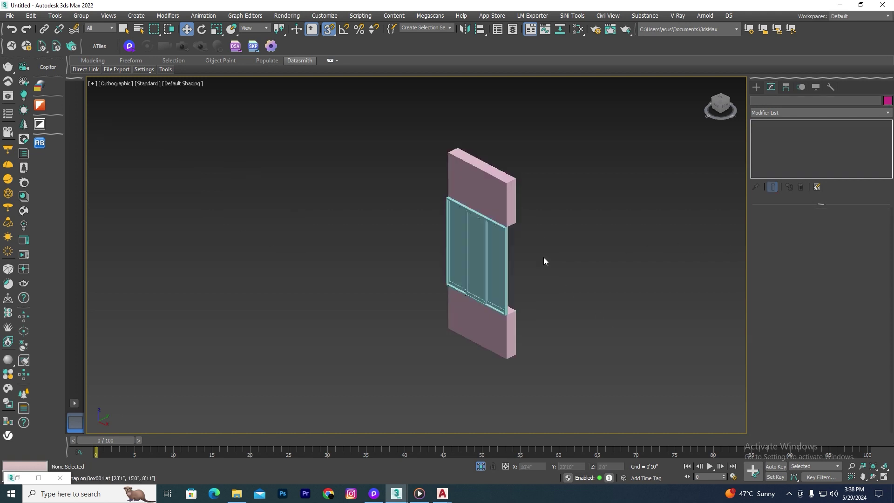
- Turn off snapping, nudge the door panels up, exit isolation, and reselect Plane006
{"action": "key", "text": "s"}
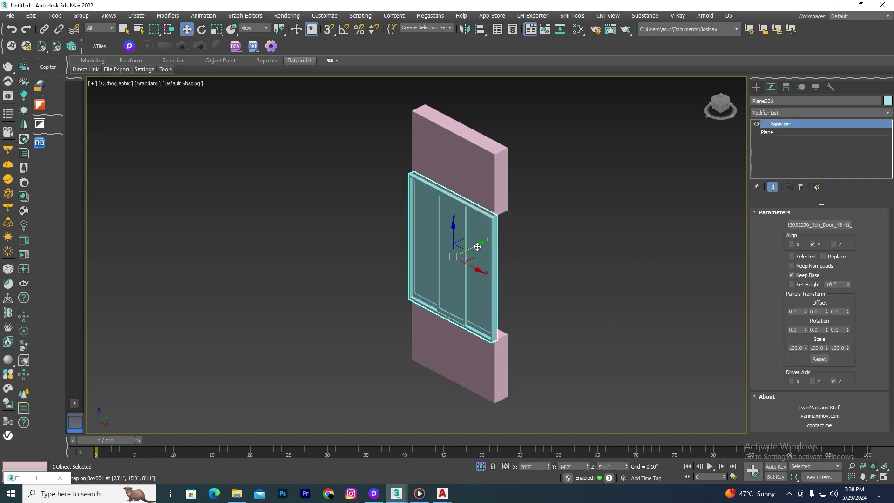
{"action": "left_click_drag", "start_coordinate": [476, 250], "coordinate": [483, 245]}
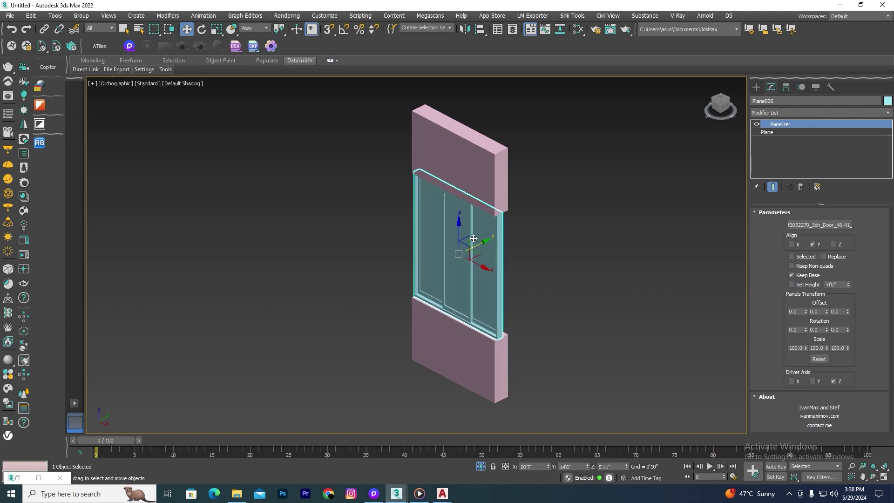
{"action": "left_click", "coordinate": [480, 461]}
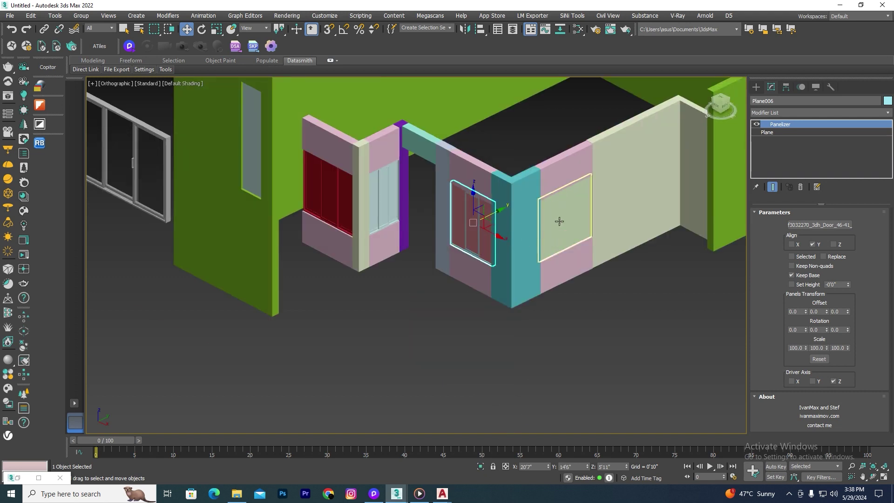
{"action": "left_click", "coordinate": [561, 219]}
{"action": "scroll", "coordinate": [483, 226], "scroll_direction": "up", "scroll_amount": 4}
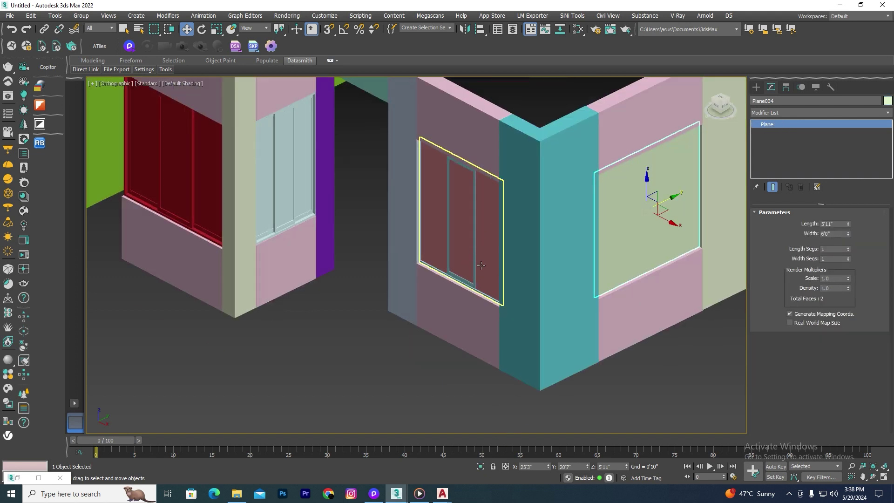
{"action": "left_click", "coordinate": [481, 263]}
{"action": "left_click", "coordinate": [482, 264]}
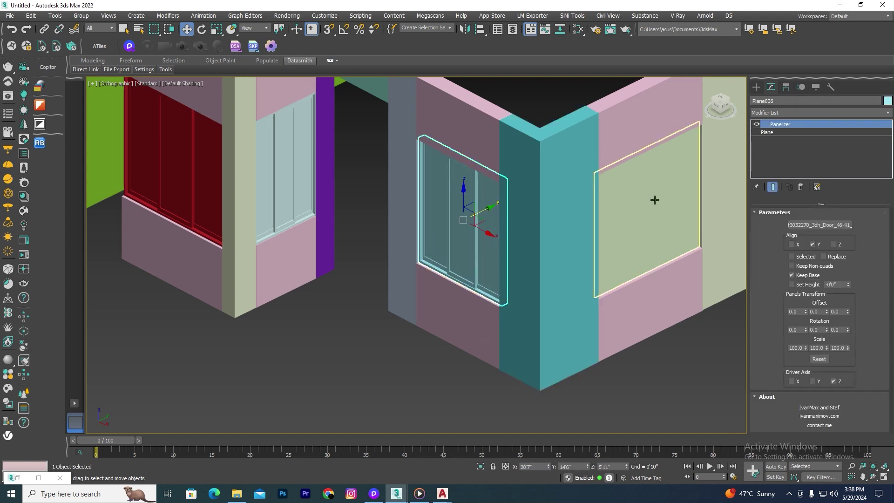
- Copy Plane006's Panelizer and paste it onto Plane004 on the right wall
{"action": "right_click", "coordinate": [784, 129]}
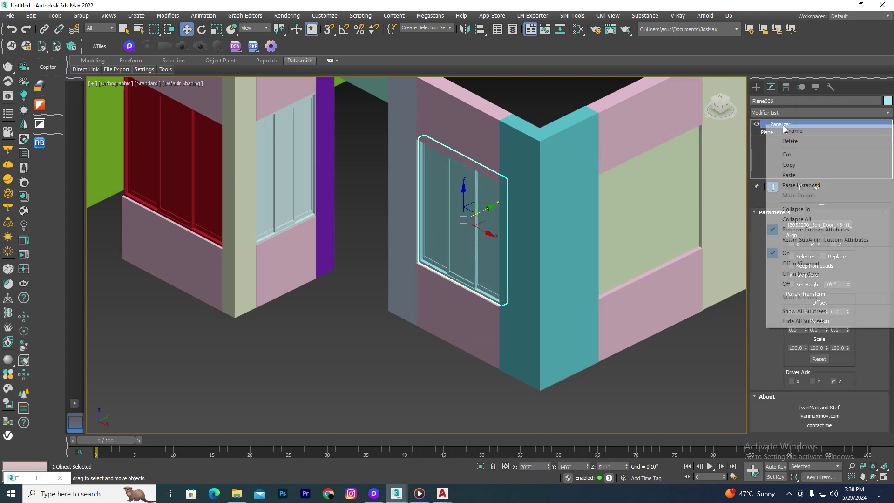
{"action": "left_click", "coordinate": [788, 164]}
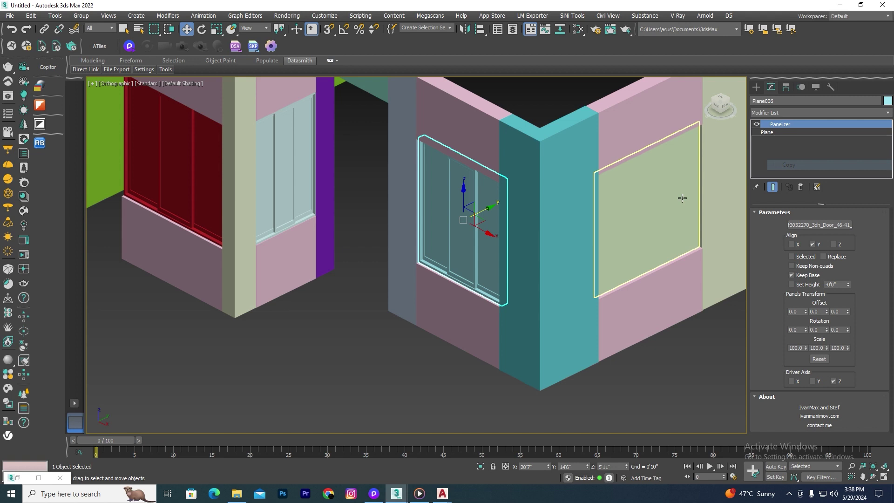
{"action": "left_click", "coordinate": [639, 202]}
{"action": "right_click", "coordinate": [807, 122]}
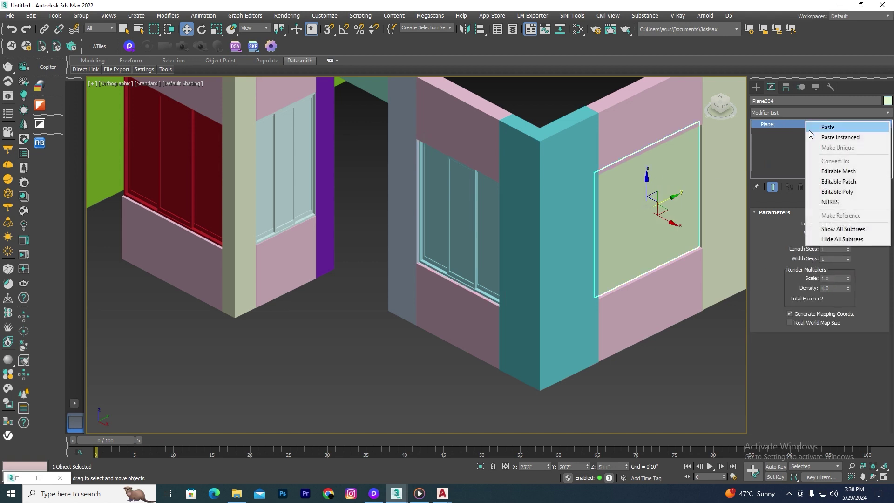
{"action": "left_click", "coordinate": [828, 128]}
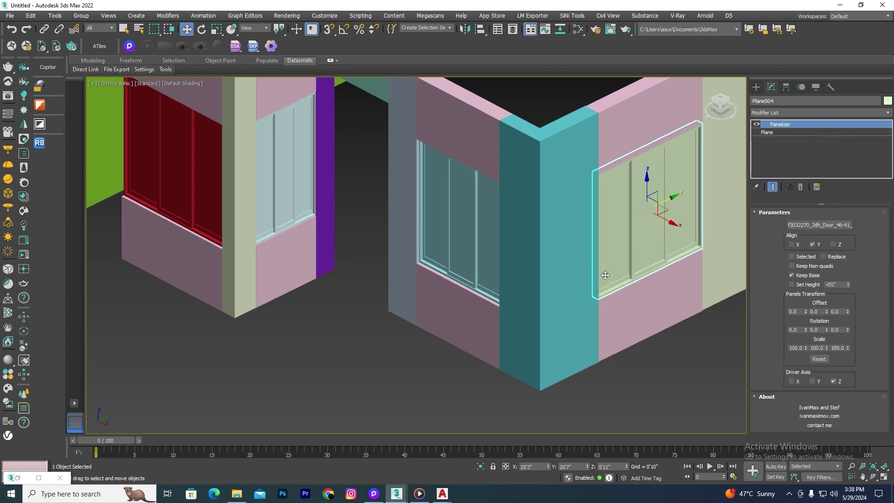
- Select the narrow left opening plane, Plane002, and delete its Panelizer
{"action": "scroll", "coordinate": [672, 223], "scroll_direction": "down", "scroll_amount": 5}
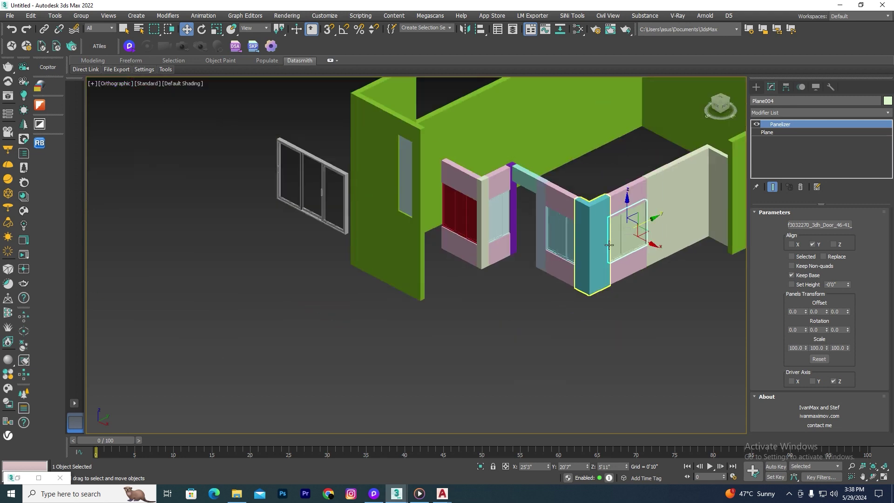
{"action": "middle_click_drag", "start_coordinate": [645, 275], "coordinate": [641, 297]}
{"action": "scroll", "coordinate": [490, 240], "scroll_direction": "up", "scroll_amount": 3}
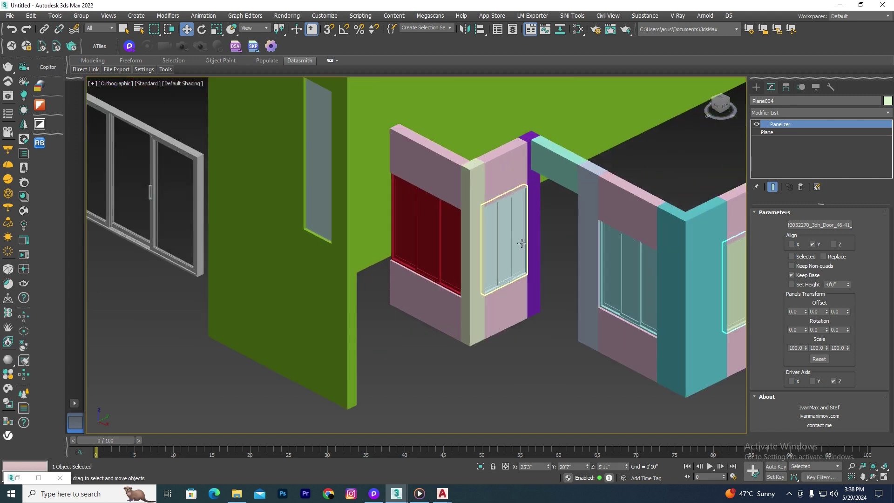
{"action": "left_click", "coordinate": [522, 243]}
{"action": "left_click", "coordinate": [801, 188]}
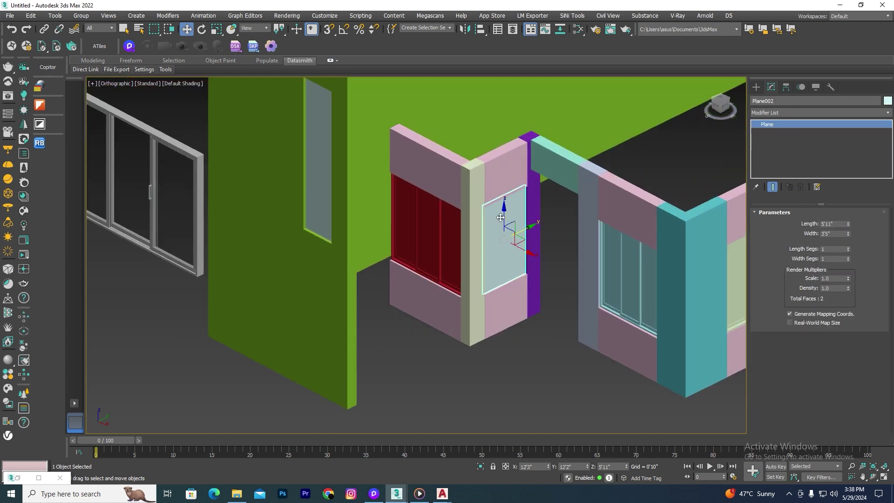
- Copy Plane004's Panelizer modifier and paste it onto Plane002
{"action": "left_click", "coordinate": [615, 277]}
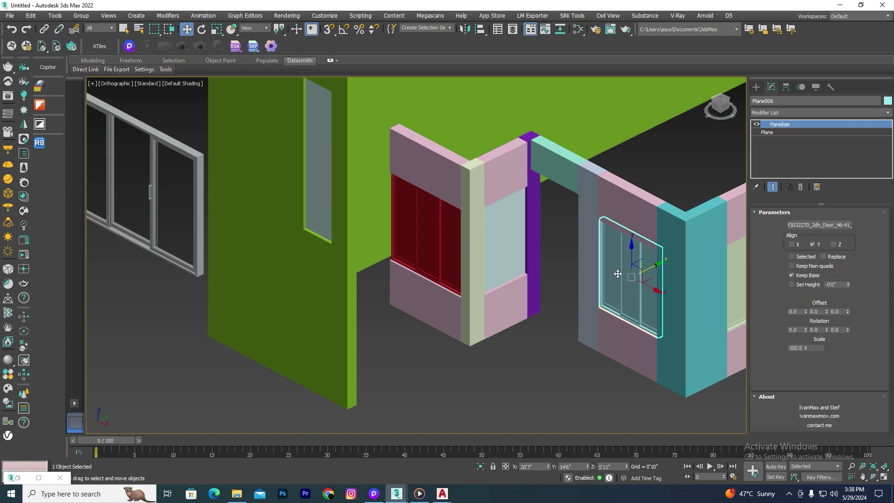
{"action": "scroll", "coordinate": [614, 280], "scroll_direction": "down", "scroll_amount": 2}
{"action": "scroll", "coordinate": [610, 285], "scroll_direction": "up", "scroll_amount": 5}
{"action": "left_click", "coordinate": [610, 285]}
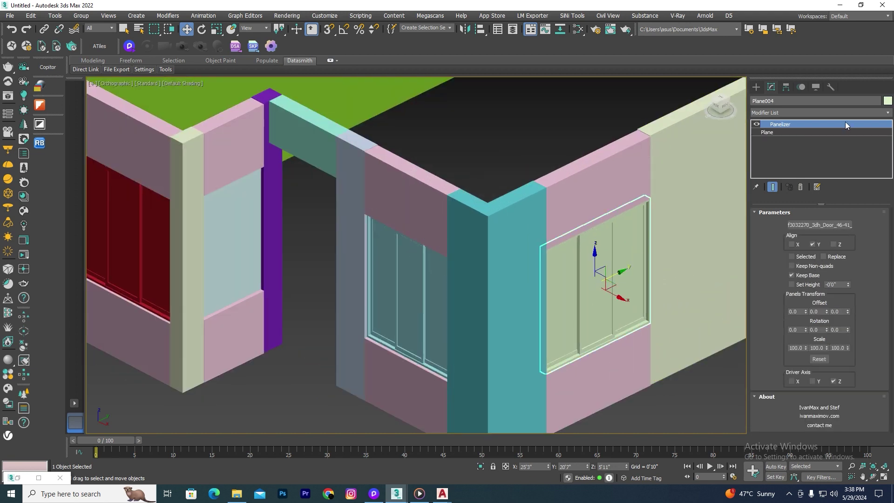
{"action": "right_click", "coordinate": [802, 124]}
{"action": "left_click", "coordinate": [798, 163]}
{"action": "left_click", "coordinate": [221, 203]}
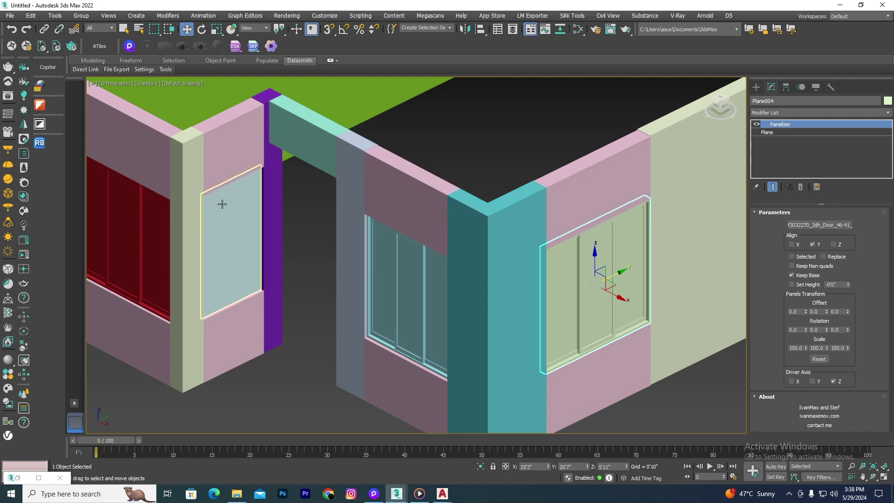
{"action": "right_click", "coordinate": [786, 126]}
{"action": "left_click", "coordinate": [808, 131]}
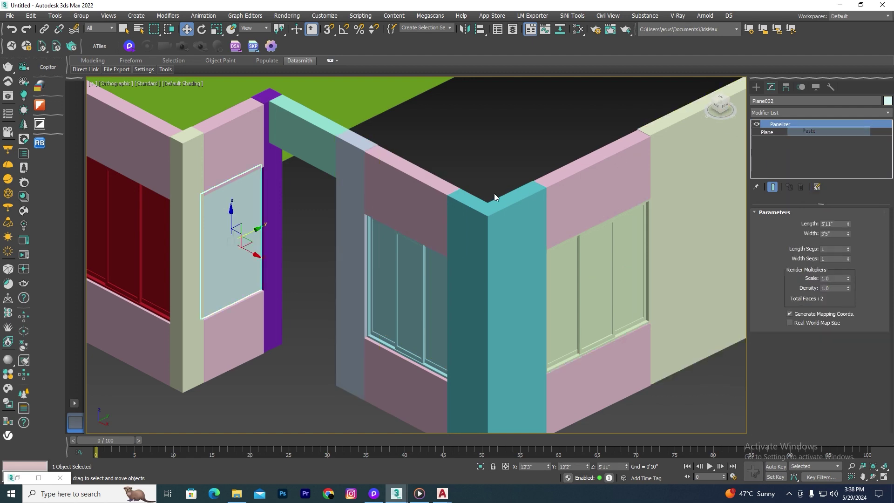
- Orbit the room to check the door panels in the left opening
{"action": "scroll", "coordinate": [494, 193], "scroll_direction": "down", "scroll_amount": 3}
{"action": "scroll", "coordinate": [382, 193], "scroll_direction": "up", "scroll_amount": 2}
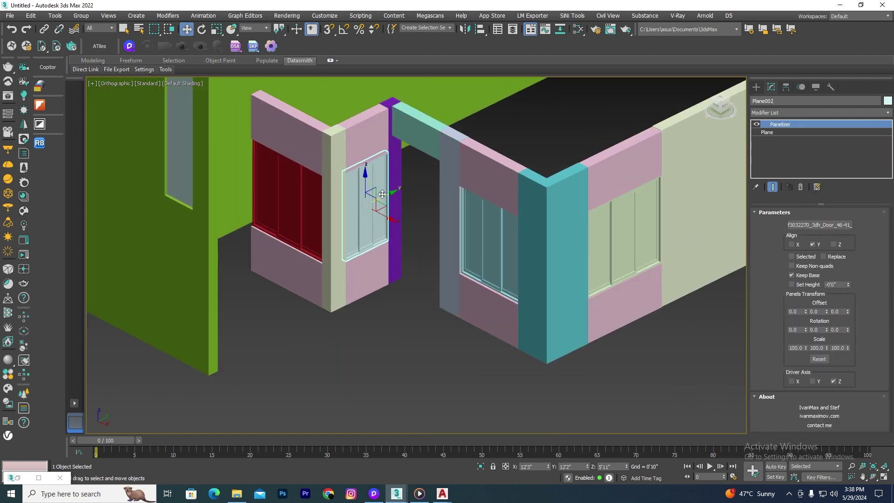
{"action": "middle_click_drag", "start_coordinate": [382, 194], "coordinate": [380, 175], "text": "alt"}
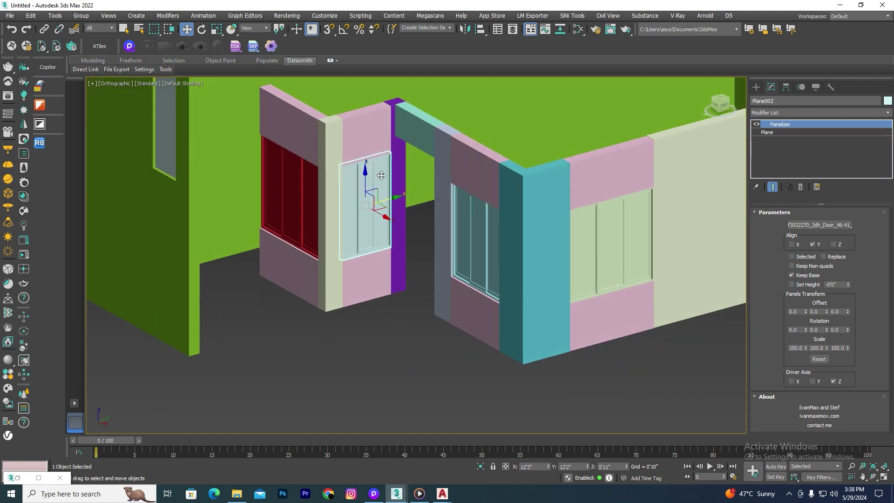
{"action": "middle_click_drag", "start_coordinate": [394, 252], "coordinate": [390, 252], "text": "alt"}
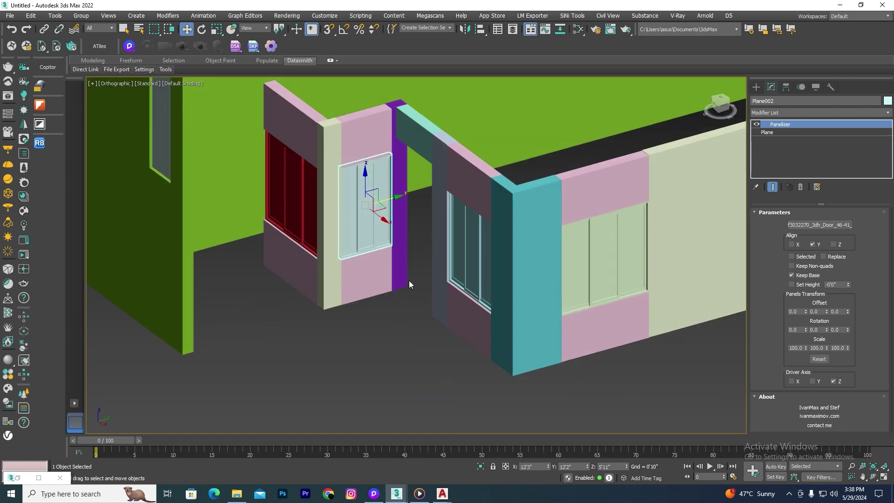
{"action": "middle_click_drag", "start_coordinate": [410, 284], "coordinate": [442, 335], "text": "alt"}
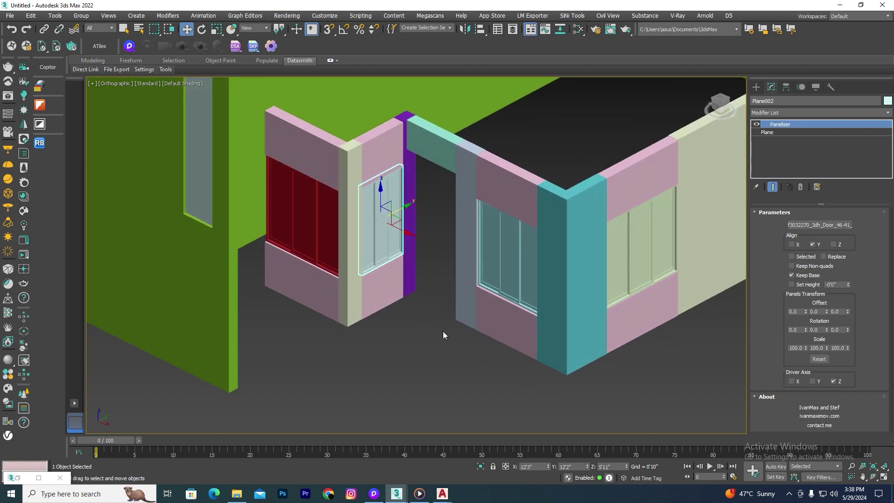
{"action": "middle_click_drag", "start_coordinate": [446, 291], "coordinate": [446, 301]}
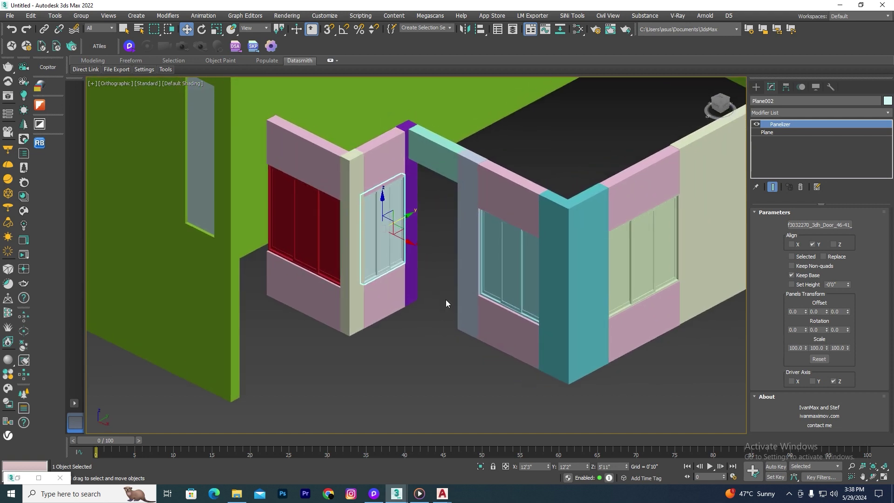